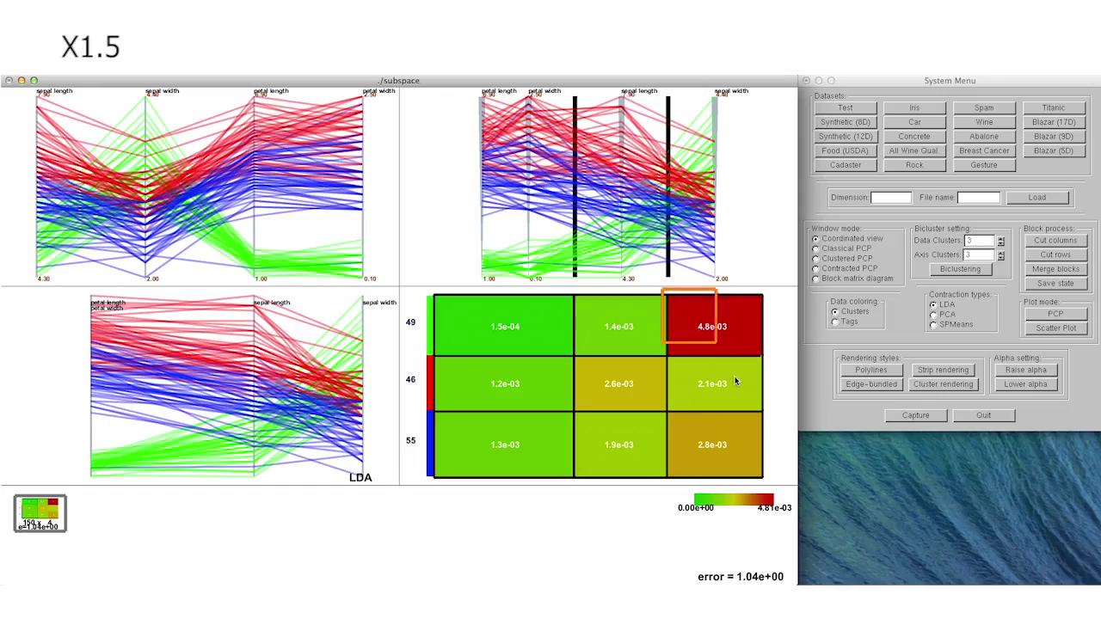
Cut the right column and the middle row from the 3×3 bicluster matrix.
{"action": "left_click", "coordinate": [1056, 241]}
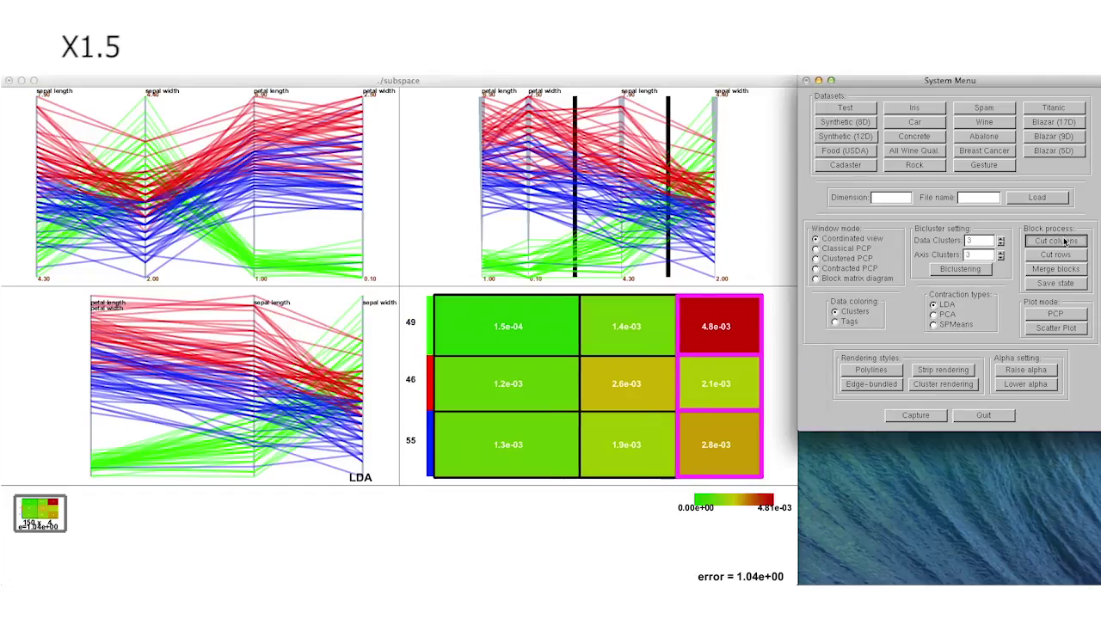
{"action": "left_click_drag", "start_coordinate": [427, 353], "coordinate": [775, 435]}
{"action": "left_click", "coordinate": [1080, 256]}
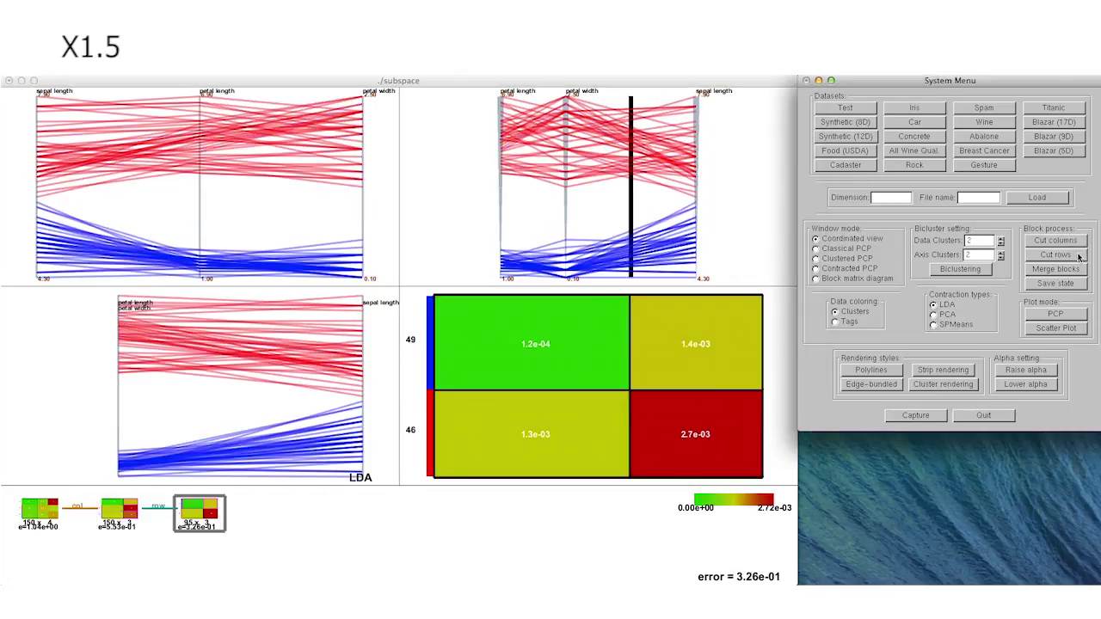
Return to the first history state, then cut bottom row 55 and the right column.
{"action": "left_click", "coordinate": [26, 507]}
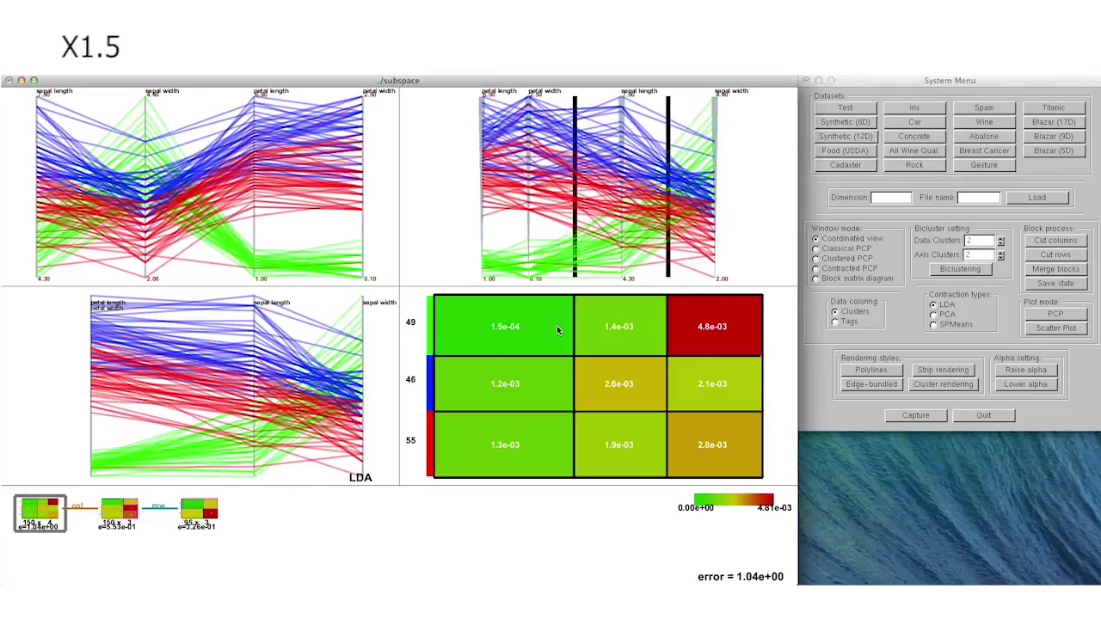
{"action": "left_click_drag", "start_coordinate": [430, 401], "coordinate": [773, 492]}
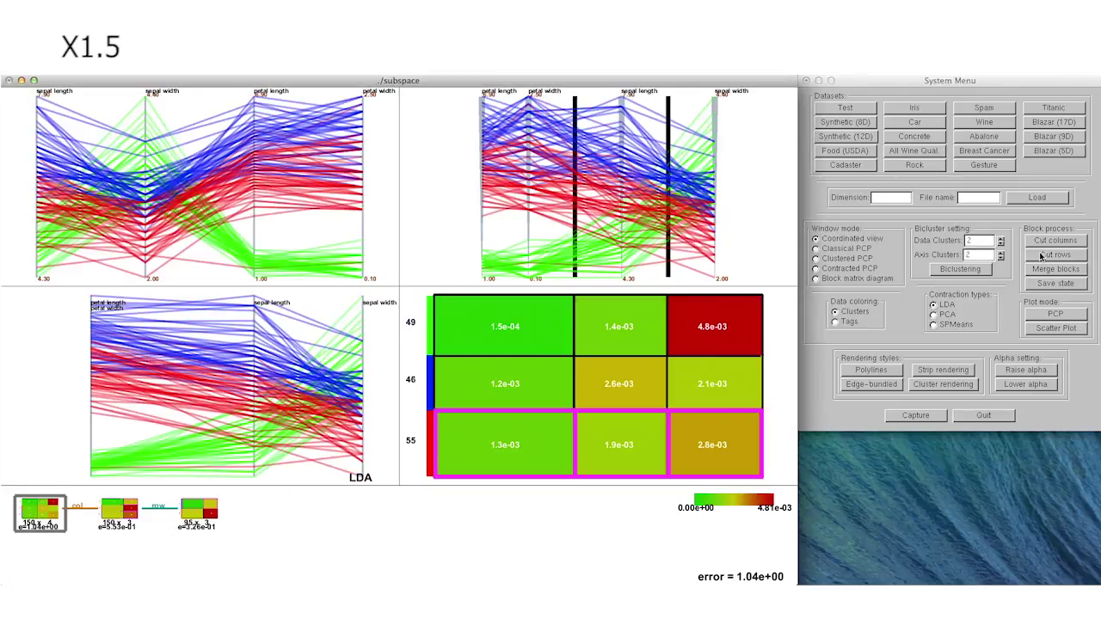
{"action": "left_click", "coordinate": [1043, 257]}
{"action": "left_click_drag", "start_coordinate": [656, 289], "coordinate": [760, 432]}
{"action": "left_click", "coordinate": [1065, 241]}
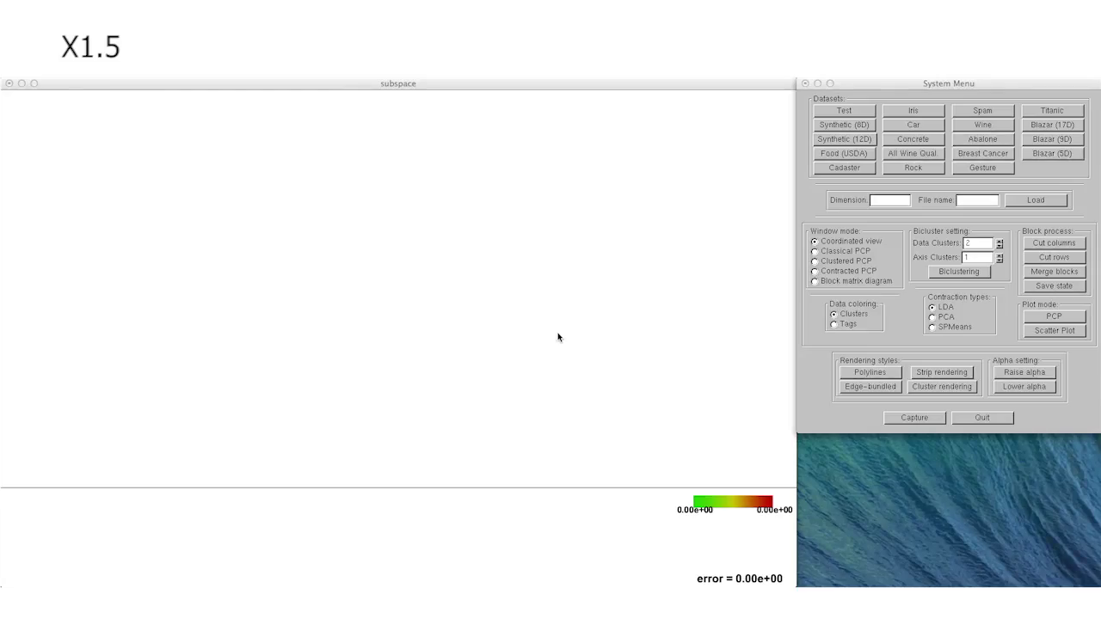
Load the 750×12 Synthetic (12D) dataset and bicluster it with 9 data and 6 axis clusters.
{"action": "left_click", "coordinate": [844, 139]}
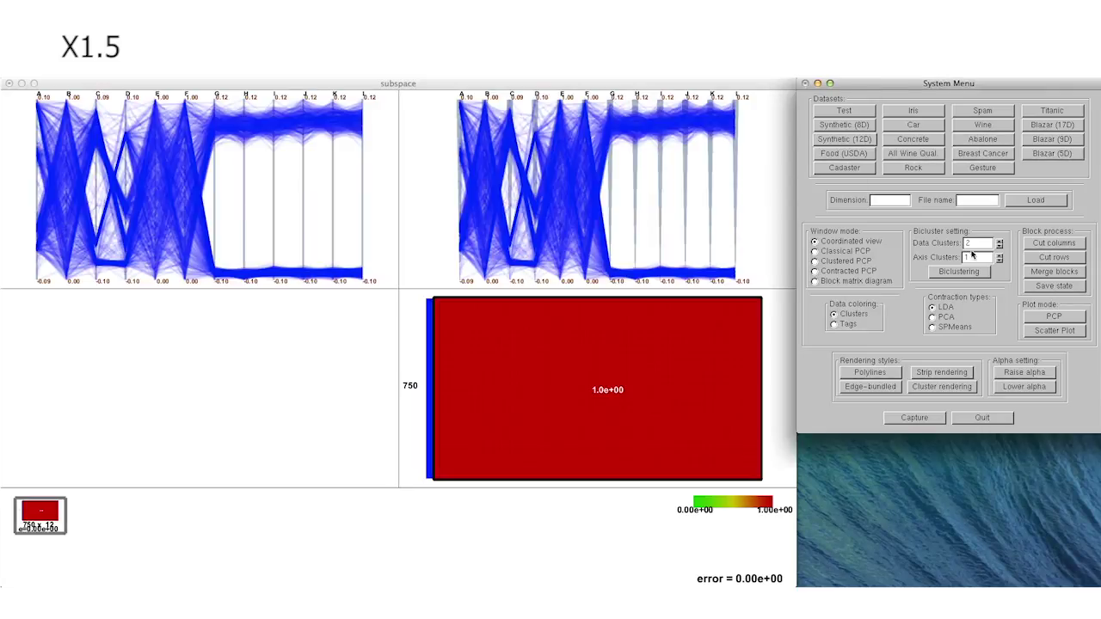
{"action": "double_click", "coordinate": [970, 243]}
{"action": "type", "text": "9"}
{"action": "double_click", "coordinate": [967, 257]}
{"action": "type", "text": "6"}
{"action": "left_click", "coordinate": [955, 274]}
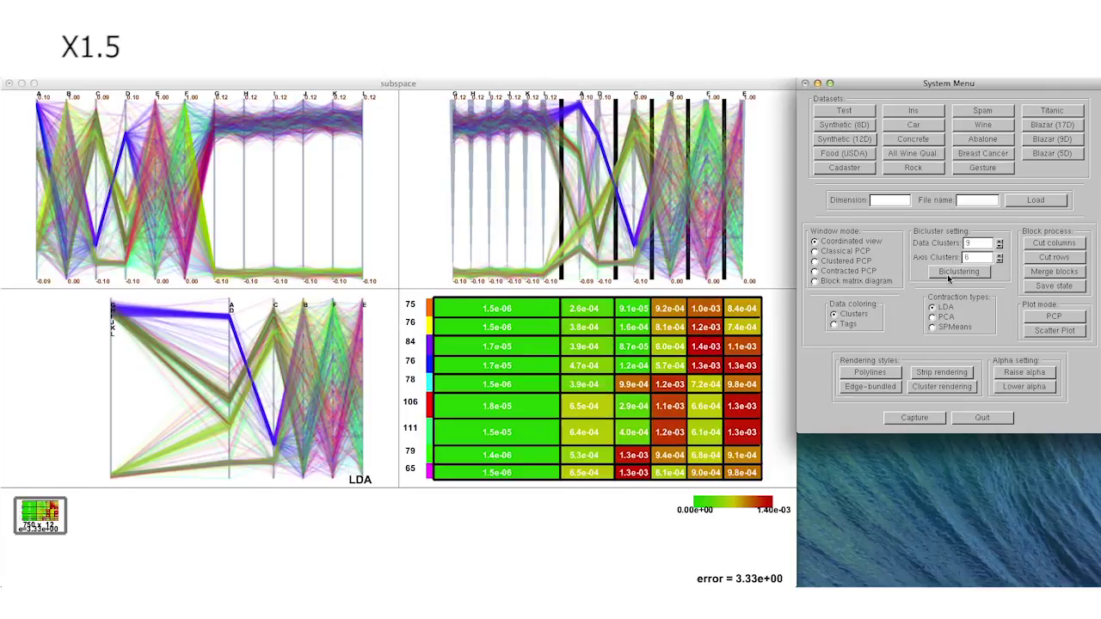
Cut the two rightmost bicluster columns, re-running Biclustering after each cut.
{"action": "left_click_drag", "start_coordinate": [721, 300], "coordinate": [773, 488]}
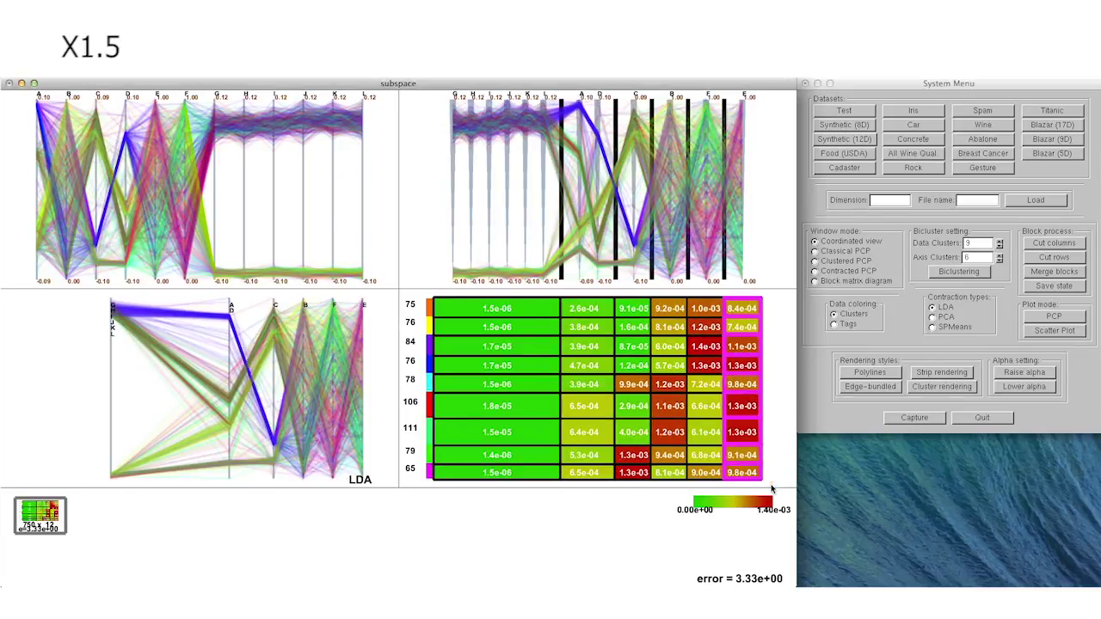
{"action": "left_click", "coordinate": [1056, 244]}
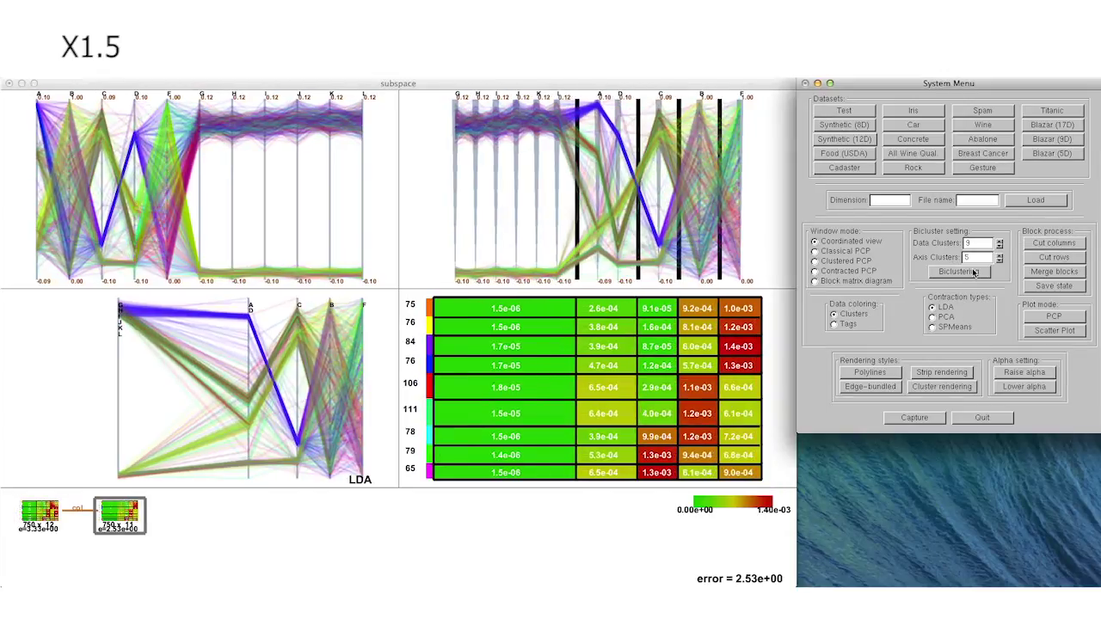
{"action": "left_click", "coordinate": [974, 272]}
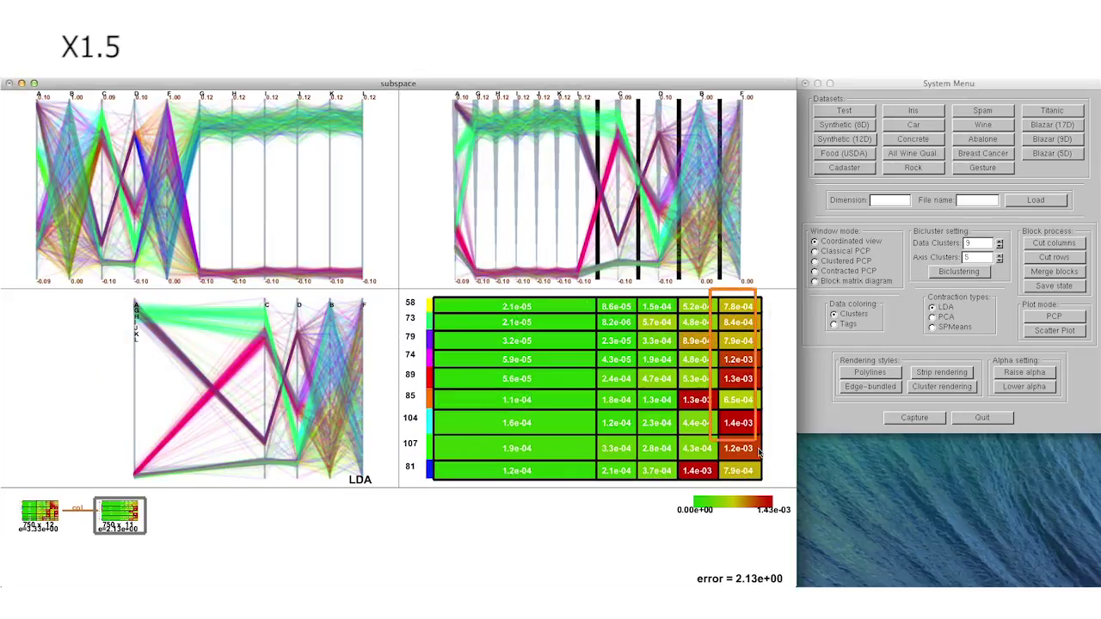
{"action": "left_click", "coordinate": [713, 479]}
{"action": "left_click", "coordinate": [1057, 244]}
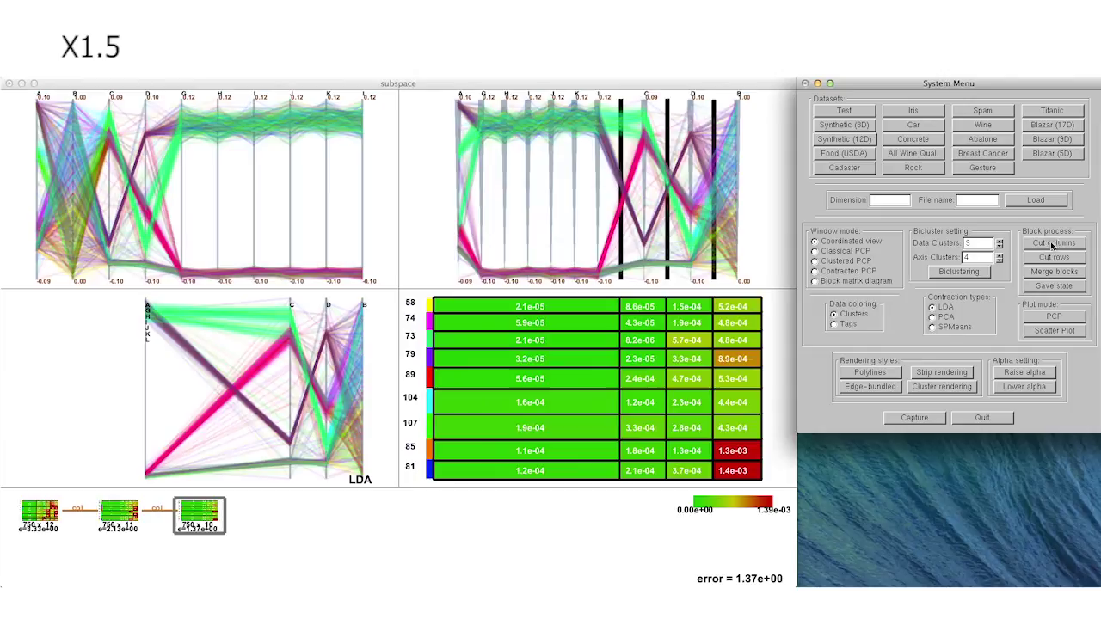
{"action": "left_click", "coordinate": [962, 272]}
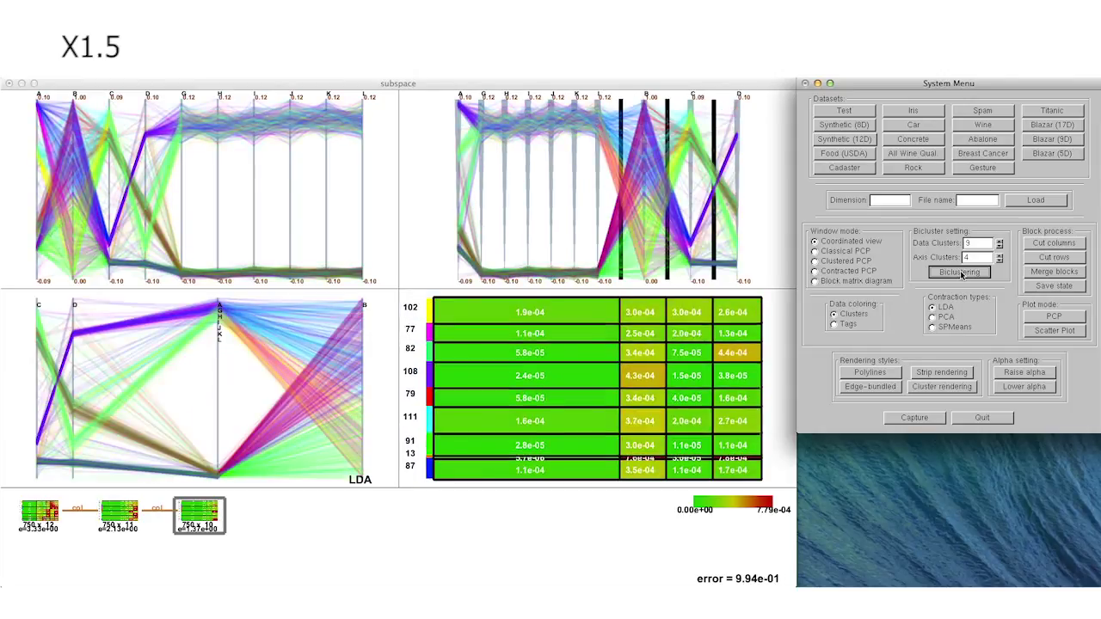
Cut thin rows 13 and 10 with re-biclustering, then cut the last column.
{"action": "left_click", "coordinate": [962, 272]}
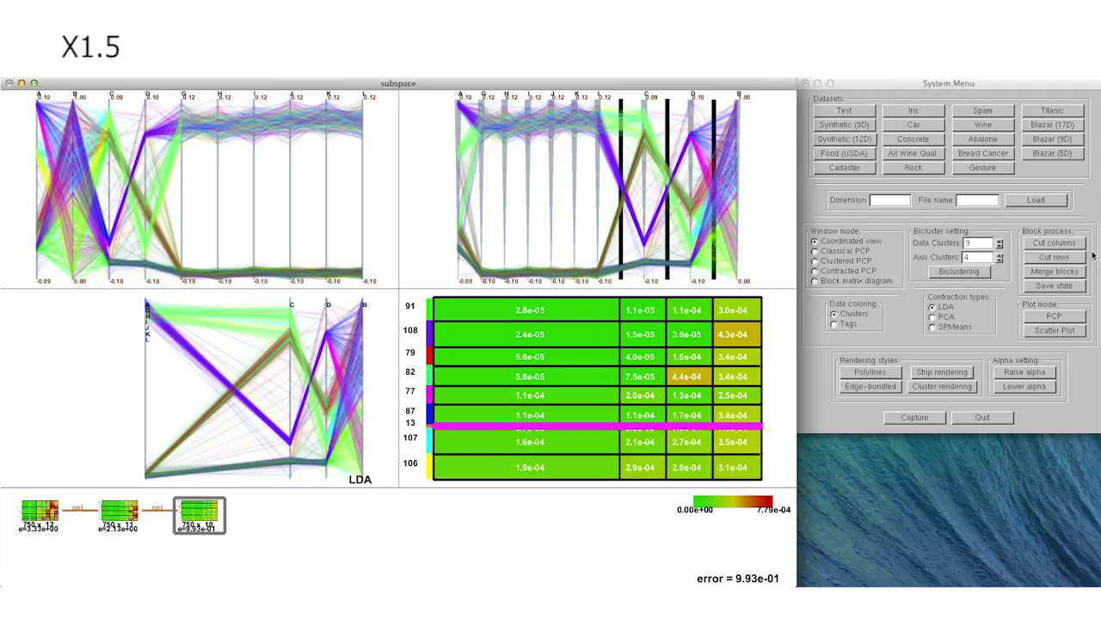
{"action": "left_click", "coordinate": [1055, 258]}
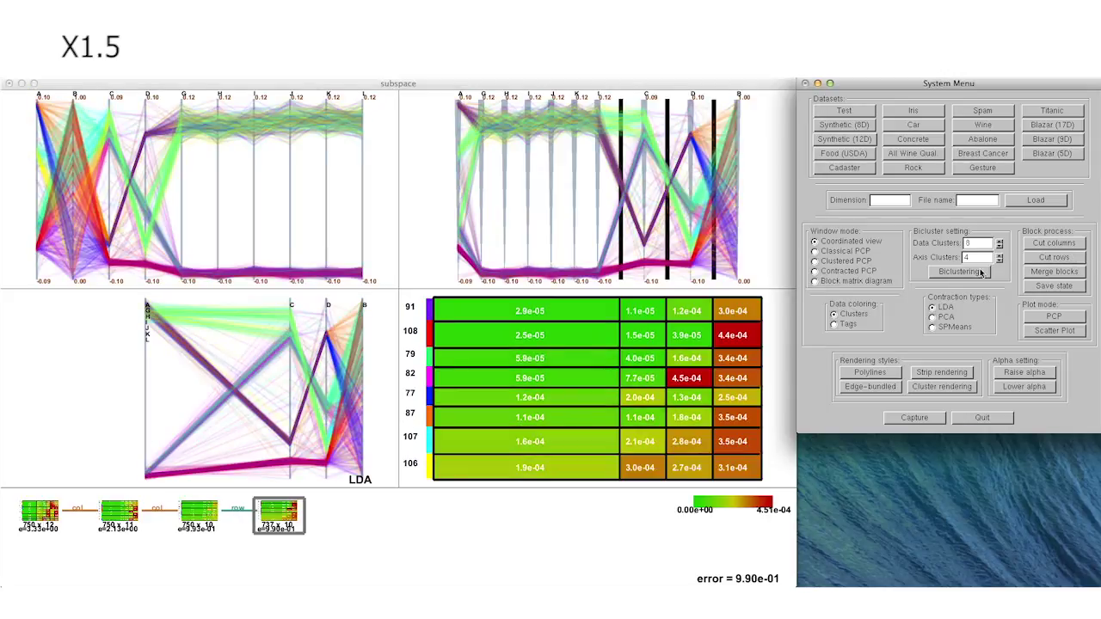
{"action": "left_click", "coordinate": [980, 273]}
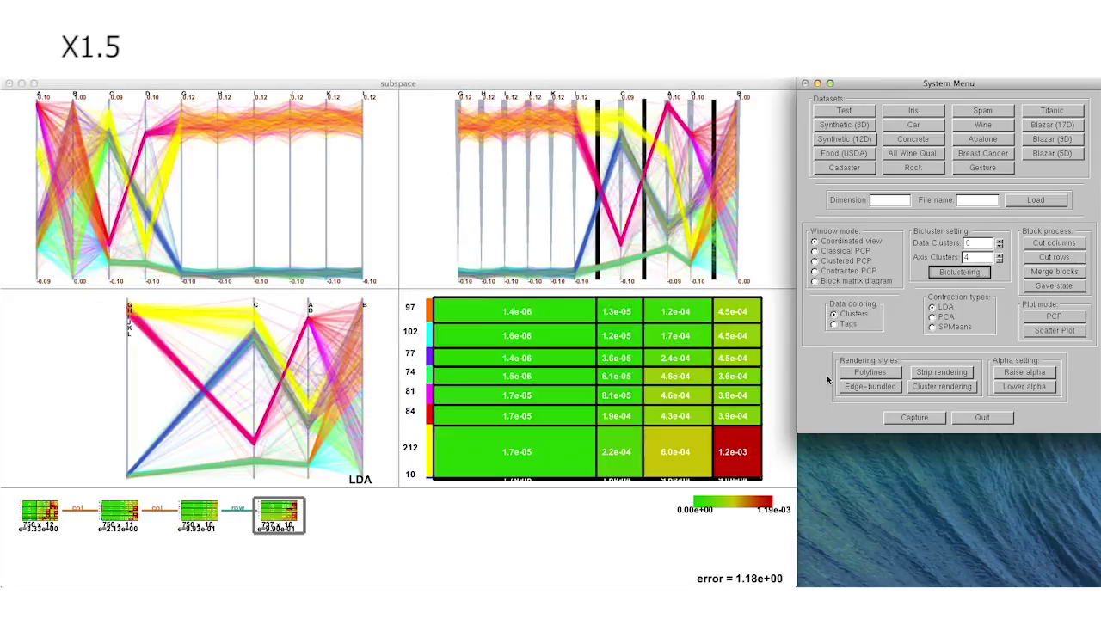
{"action": "left_click", "coordinate": [768, 481]}
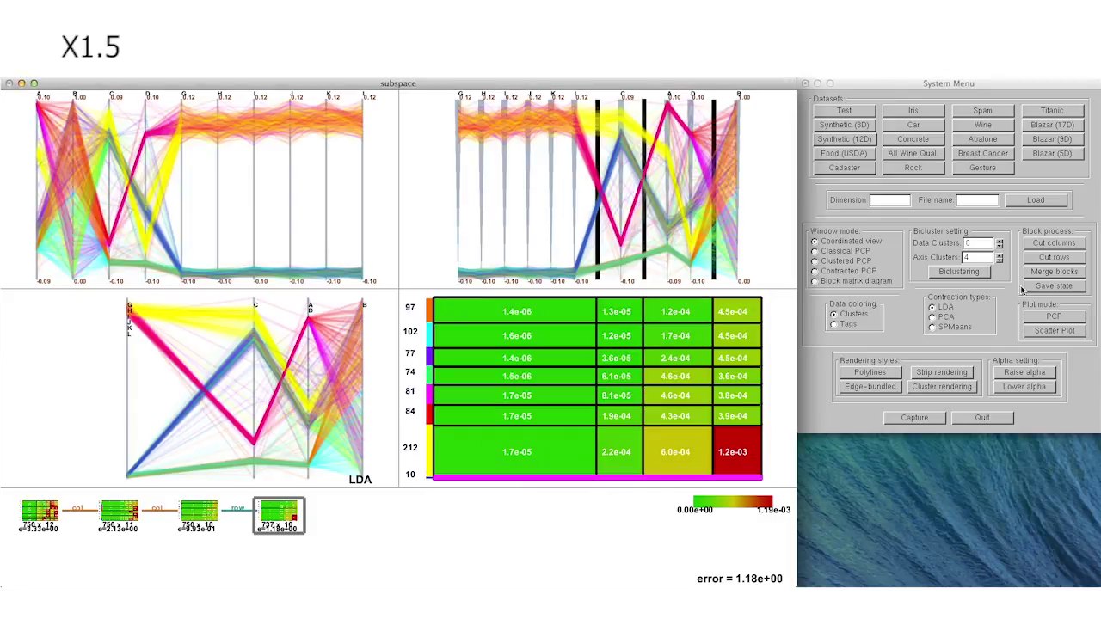
{"action": "left_click", "coordinate": [1046, 257]}
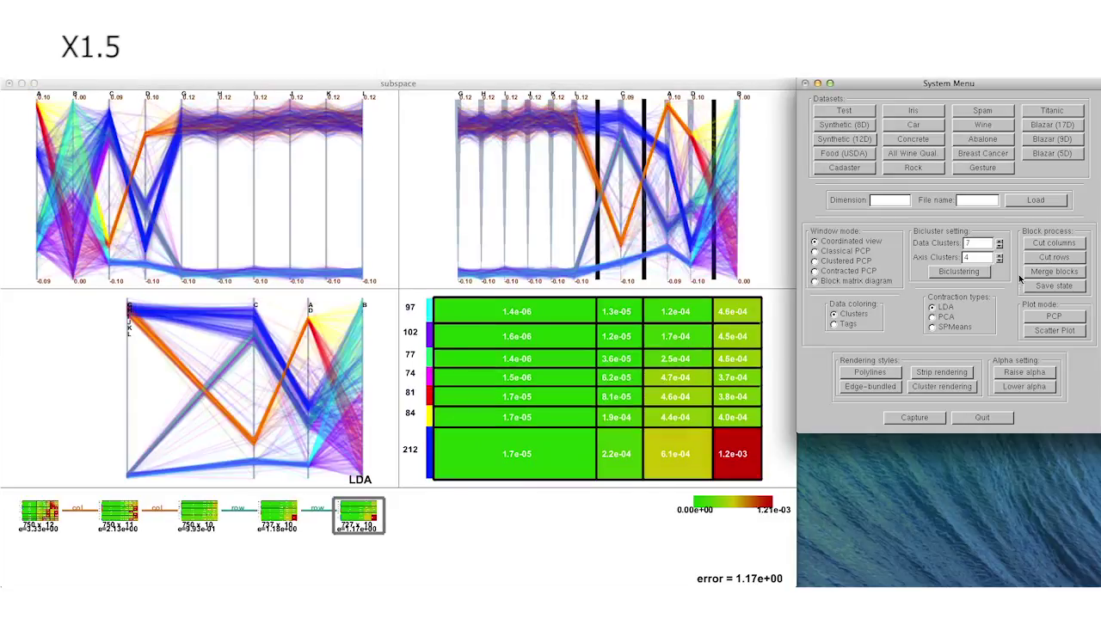
{"action": "left_click", "coordinate": [974, 273]}
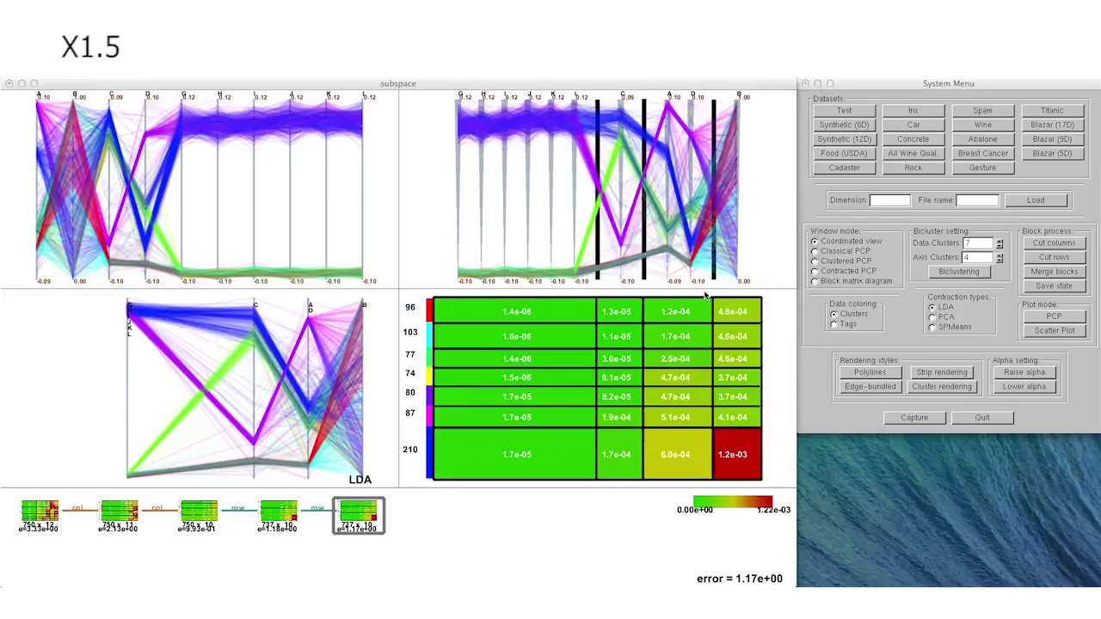
{"action": "left_click", "coordinate": [770, 489]}
{"action": "left_click", "coordinate": [1055, 244]}
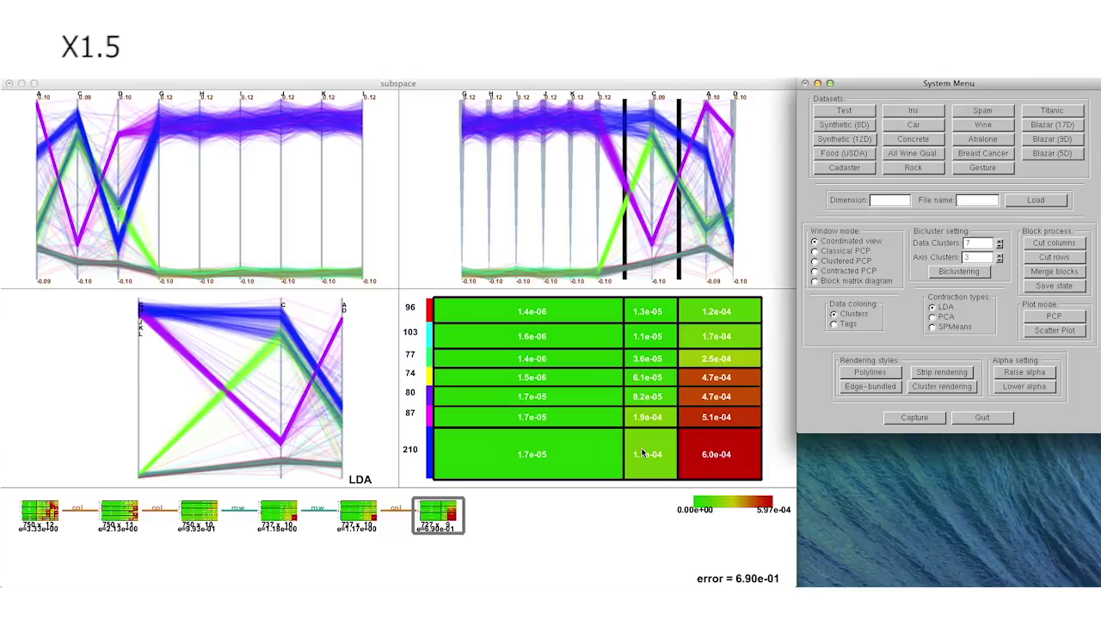
Merge row pairs 96+103, 77+74 and 80+87 into rows 199, 151, 167 and 210.
{"action": "left_click_drag", "start_coordinate": [435, 299], "coordinate": [626, 353]}
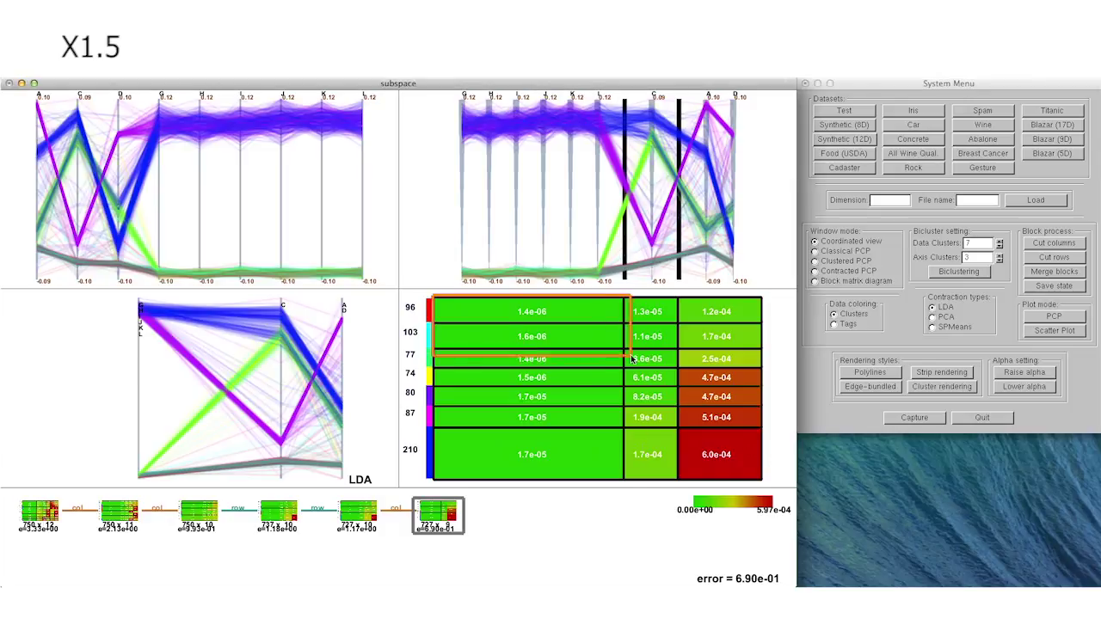
{"action": "left_click", "coordinate": [1073, 274]}
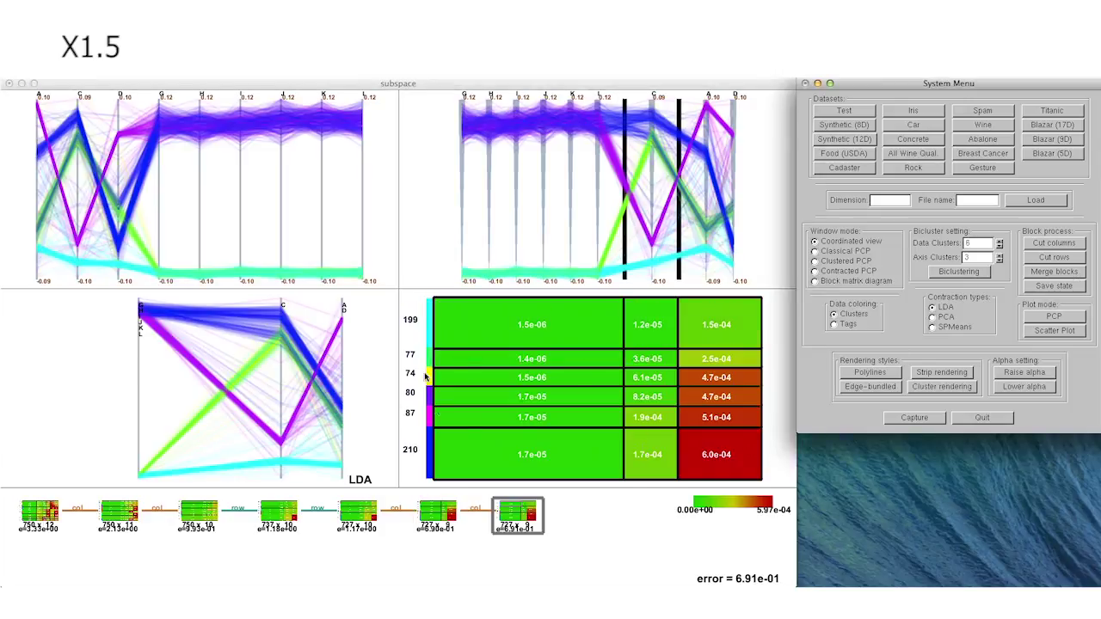
{"action": "left_click_drag", "start_coordinate": [433, 341], "coordinate": [635, 395]}
{"action": "left_click", "coordinate": [1054, 272]}
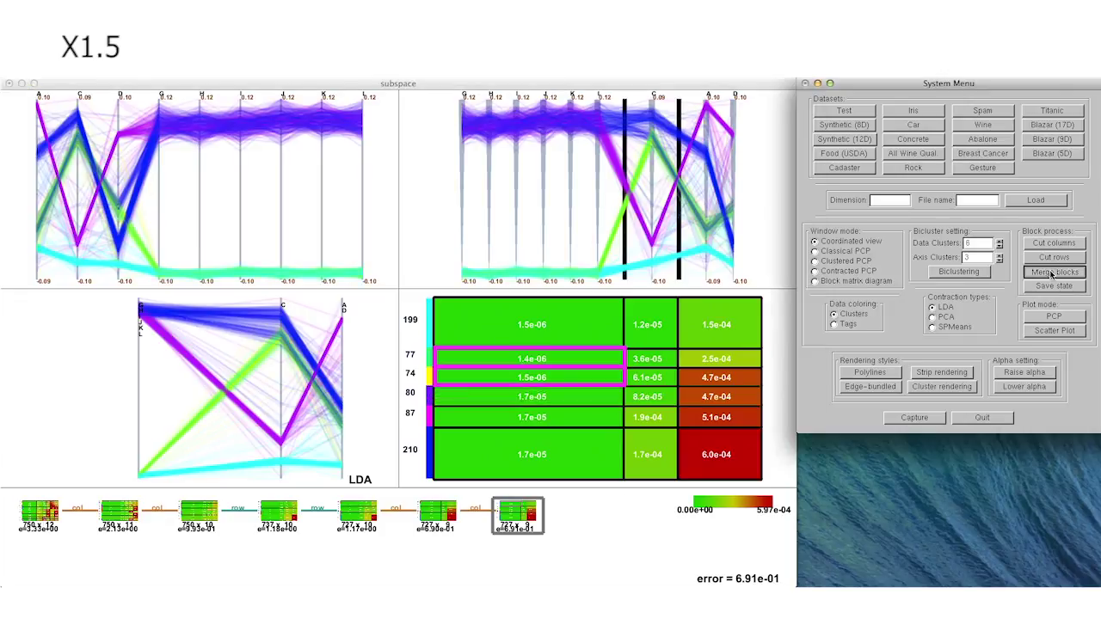
{"action": "left_click_drag", "start_coordinate": [435, 379], "coordinate": [641, 445]}
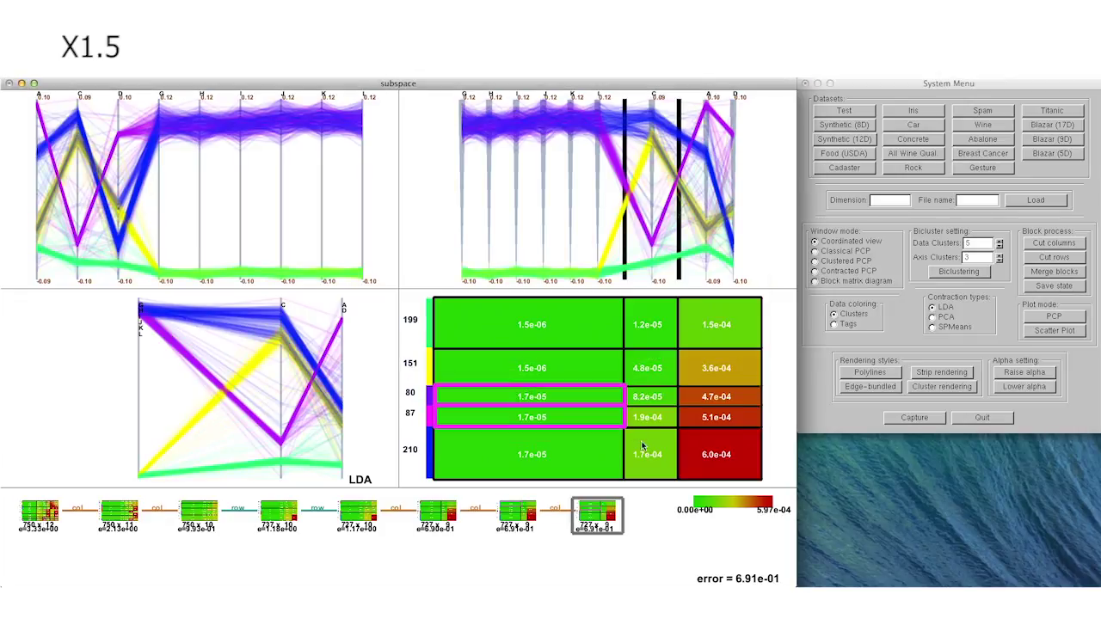
{"action": "left_click", "coordinate": [1054, 273]}
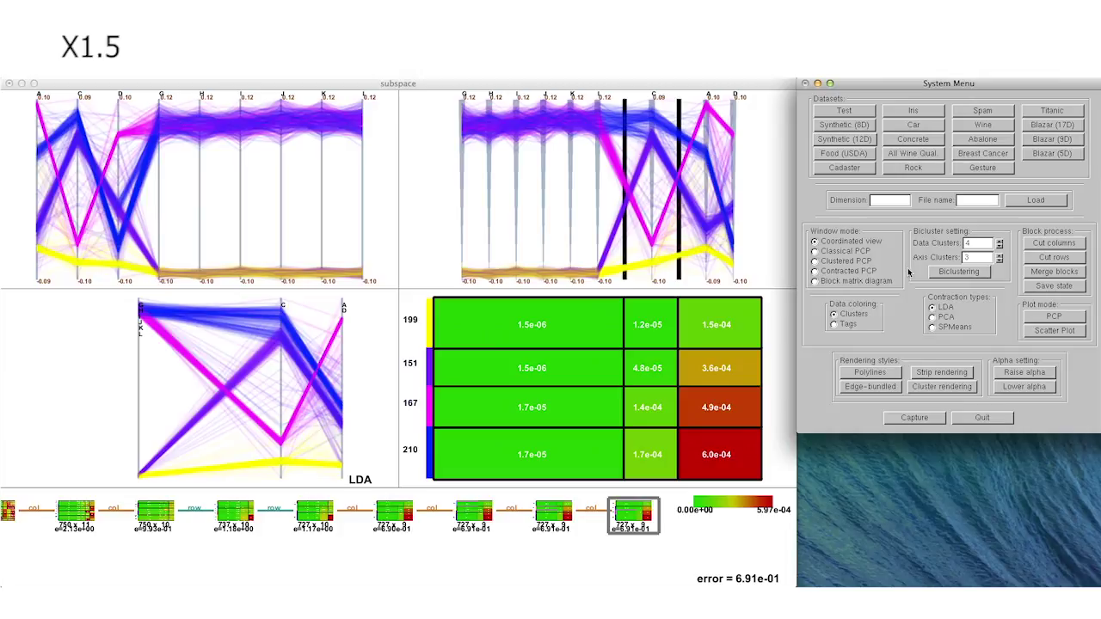
Show the large contracted PCP with edge bundling, more opaque cluster bands, and strip rendering.
{"action": "left_click", "coordinate": [816, 271]}
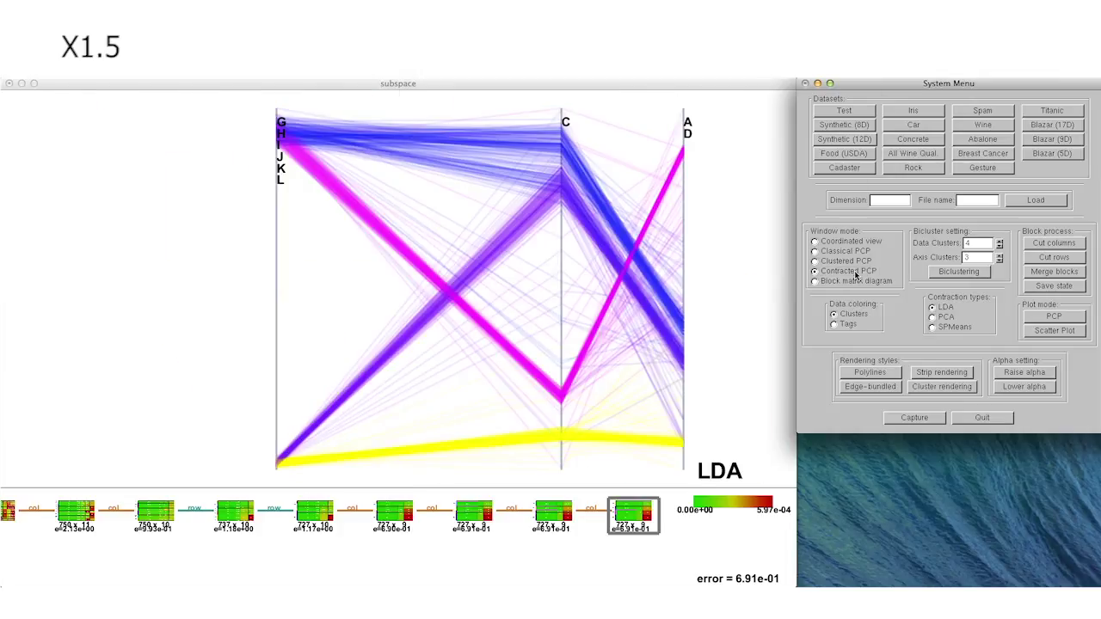
{"action": "left_click", "coordinate": [872, 386]}
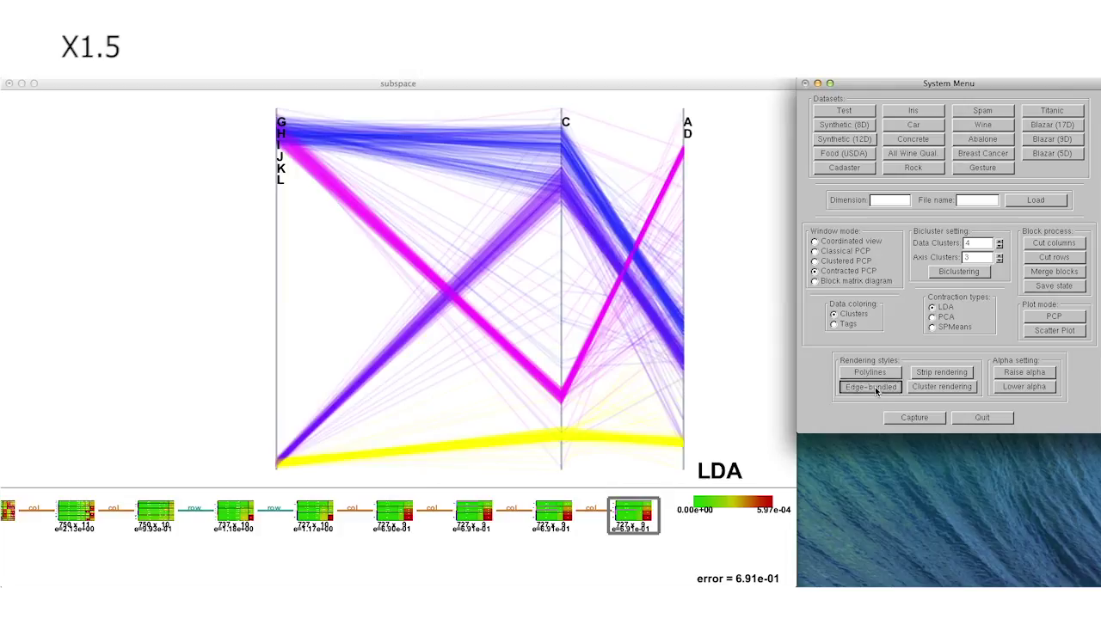
{"action": "left_click", "coordinate": [943, 388]}
{"action": "left_click", "coordinate": [1022, 374]}
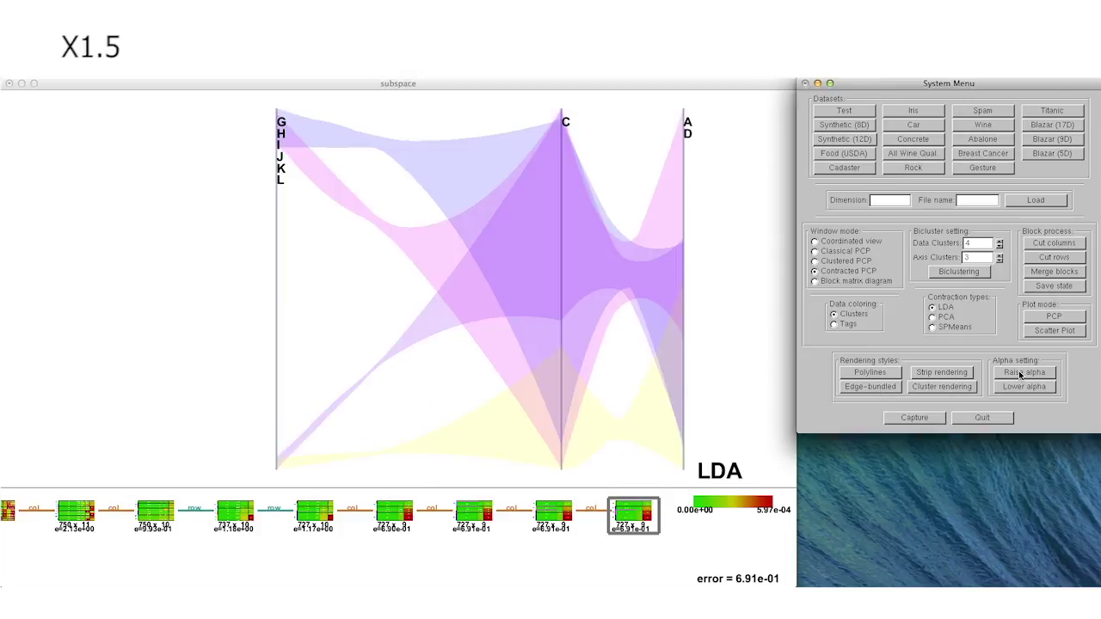
{"action": "left_click", "coordinate": [1022, 374]}
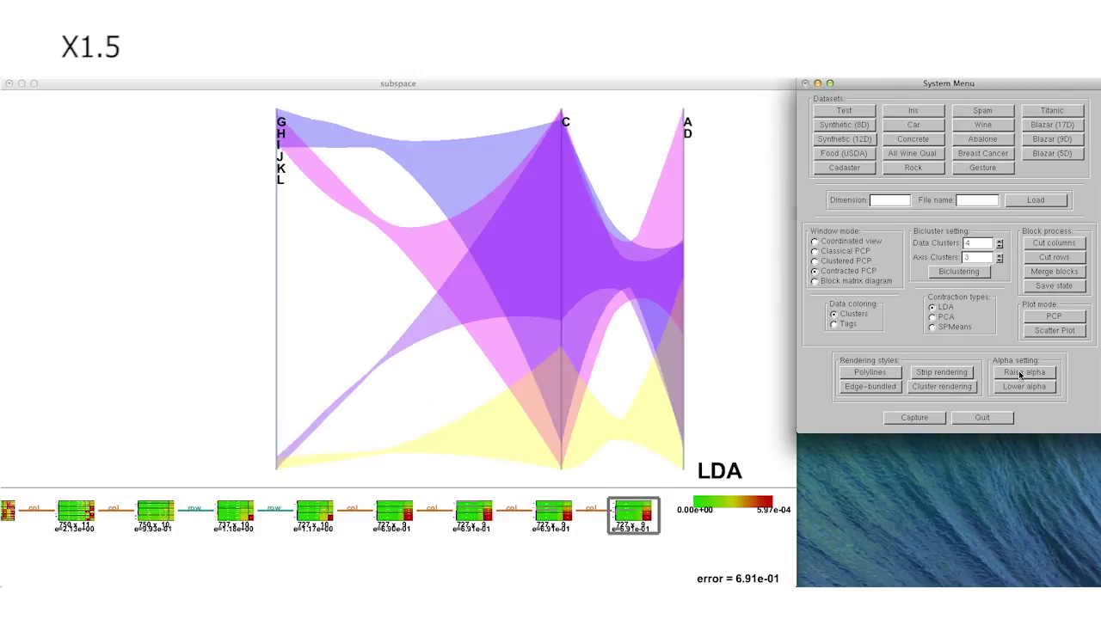
{"action": "left_click", "coordinate": [936, 373]}
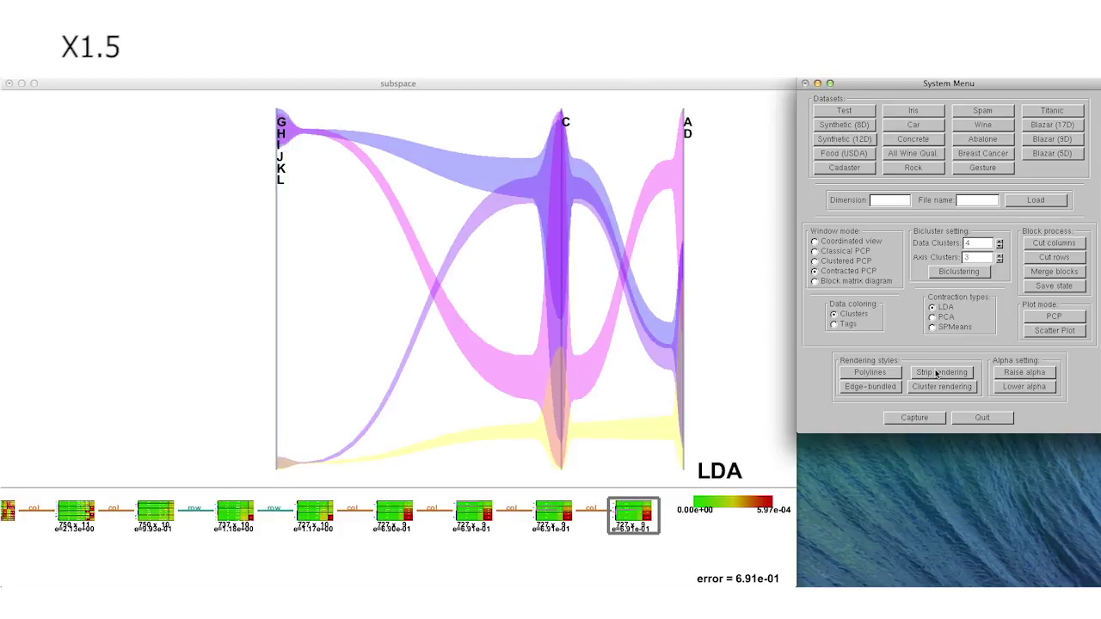
Preview the subspace as a more opaque scatter plot, then return to lighter PCP strips.
{"action": "left_click", "coordinate": [1047, 331]}
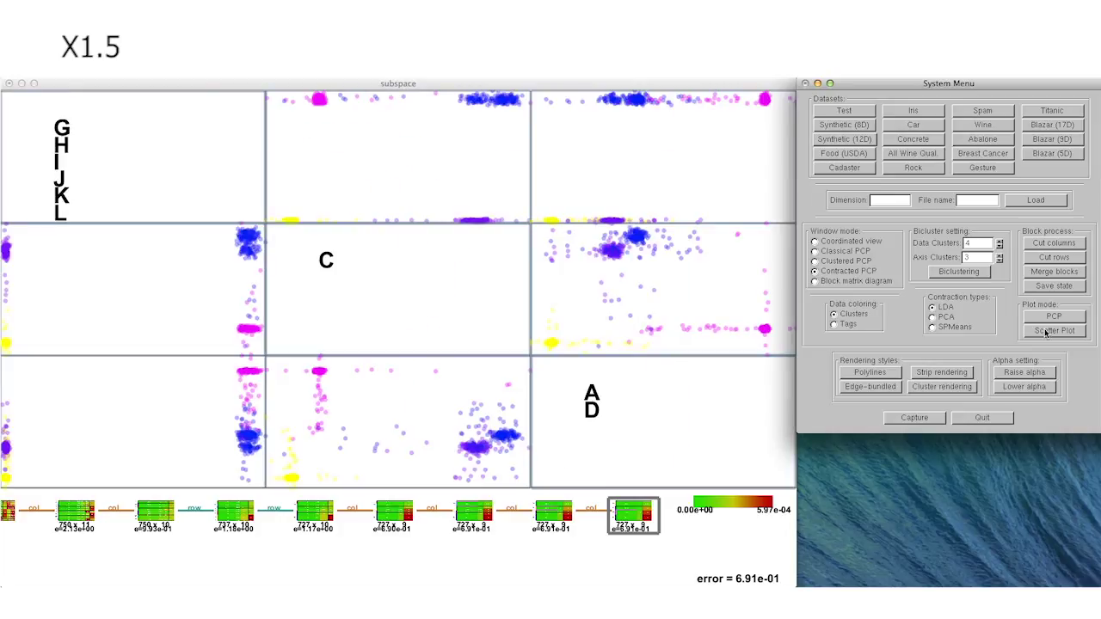
{"action": "left_click", "coordinate": [1022, 371]}
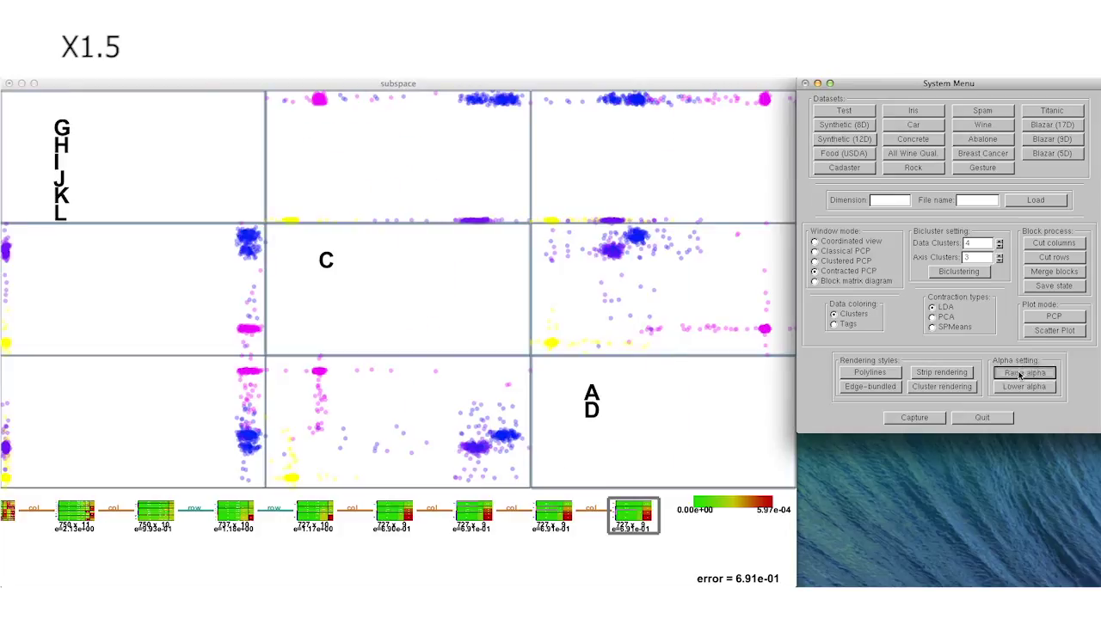
{"action": "left_click", "coordinate": [1056, 317]}
{"action": "left_click", "coordinate": [1033, 388]}
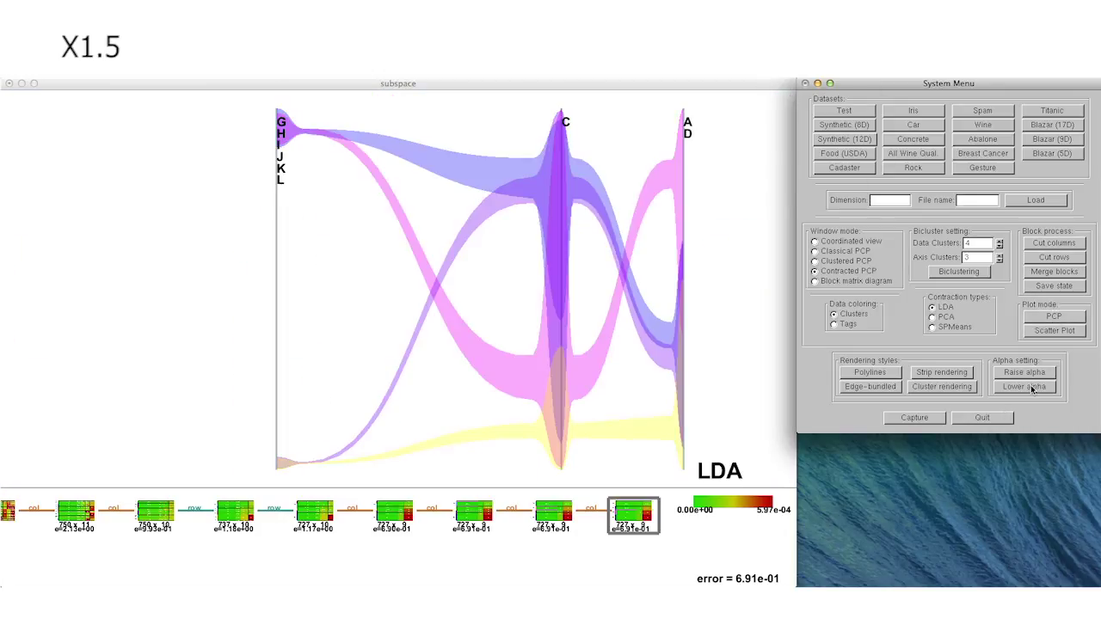
Switch to the four-panel coordinated view and revisit the first two pruning history stages.
{"action": "left_click", "coordinate": [843, 244]}
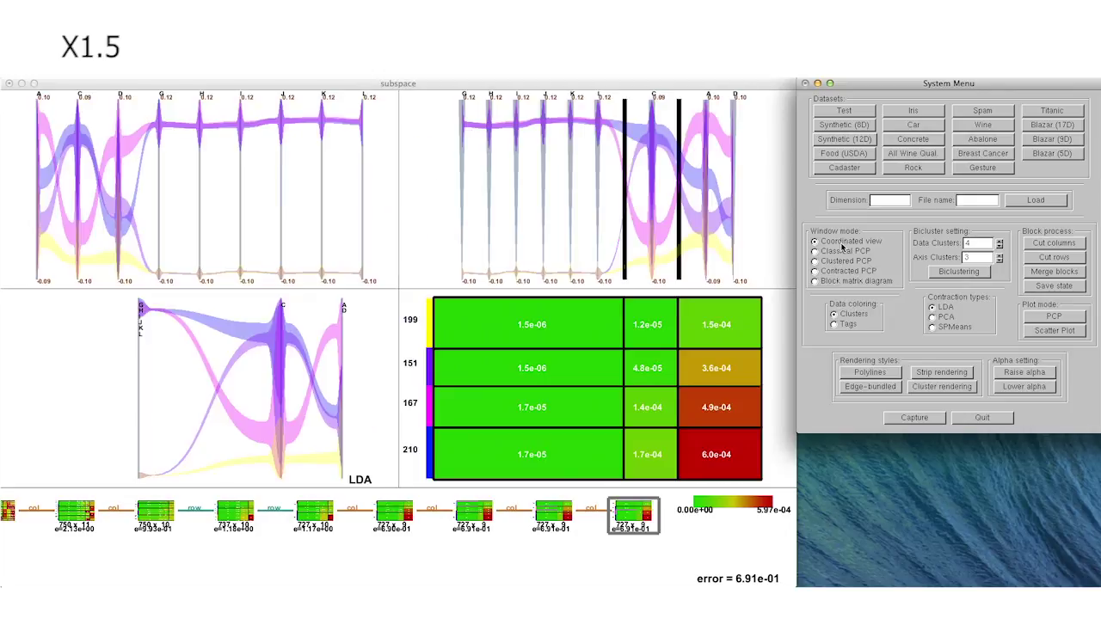
{"action": "left_click", "coordinate": [10, 515]}
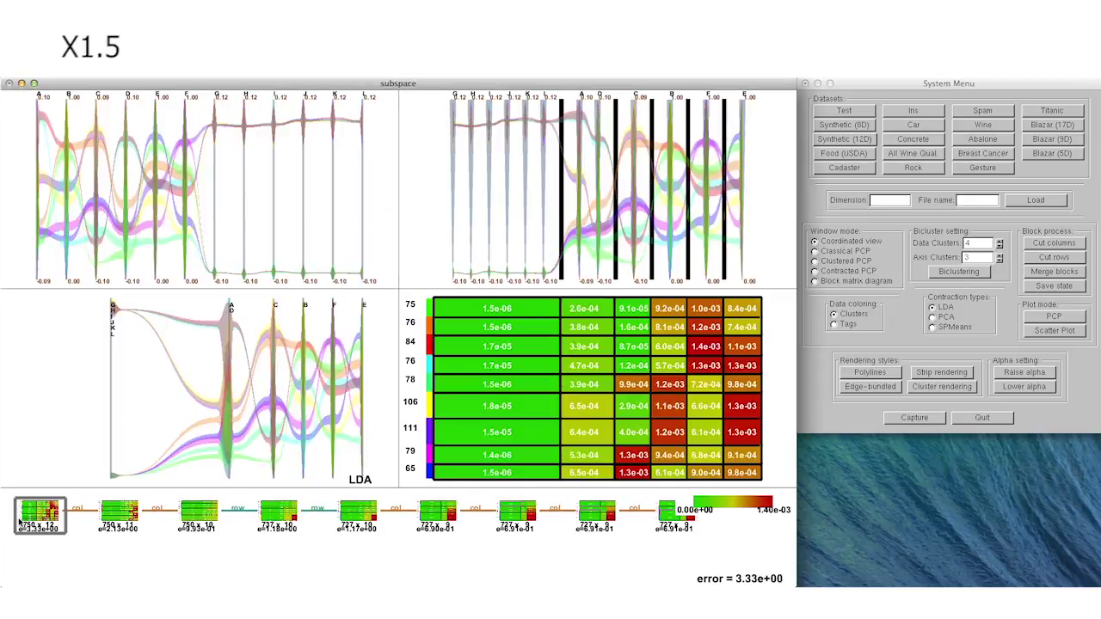
{"action": "left_click", "coordinate": [126, 520]}
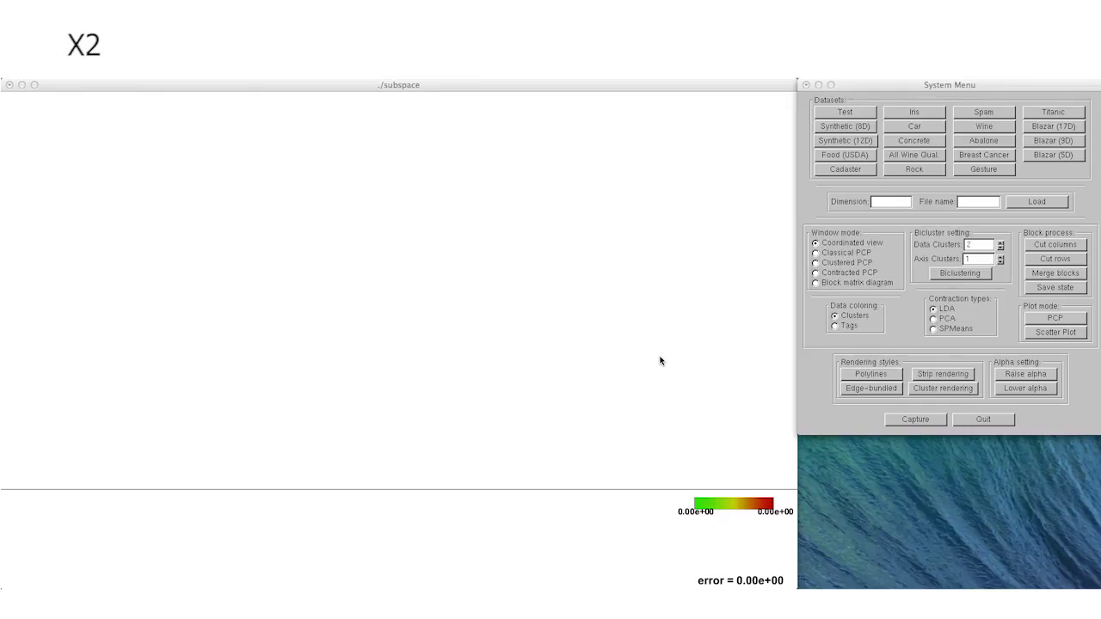
Load the 722×18 Food (USDA) dataset and bicluster it with 9 data and 9 axis clusters.
{"action": "left_click", "coordinate": [843, 156]}
{"action": "double_click", "coordinate": [975, 246]}
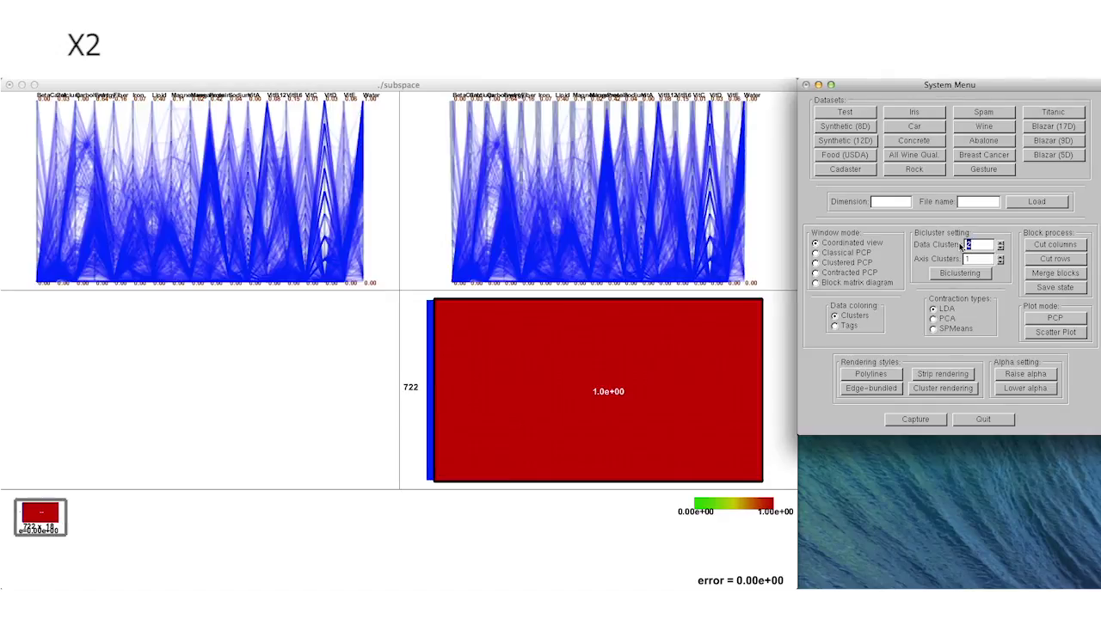
{"action": "type", "text": "9"}
{"action": "double_click", "coordinate": [975, 259]}
{"action": "type", "text": "9"}
{"action": "left_click", "coordinate": [960, 274]}
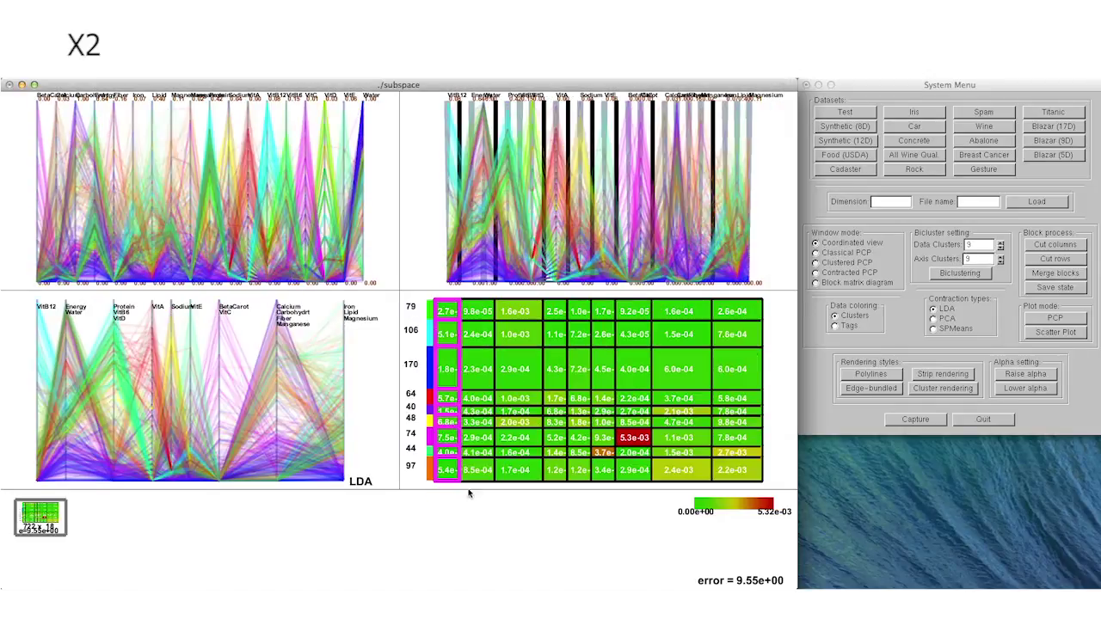
Reorder the heatmap, cut four axis columns, and re-bicluster with 7 axis clusters.
{"action": "left_click_drag", "start_coordinate": [447, 317], "coordinate": [625, 301]}
{"action": "left_click", "coordinate": [1047, 247]}
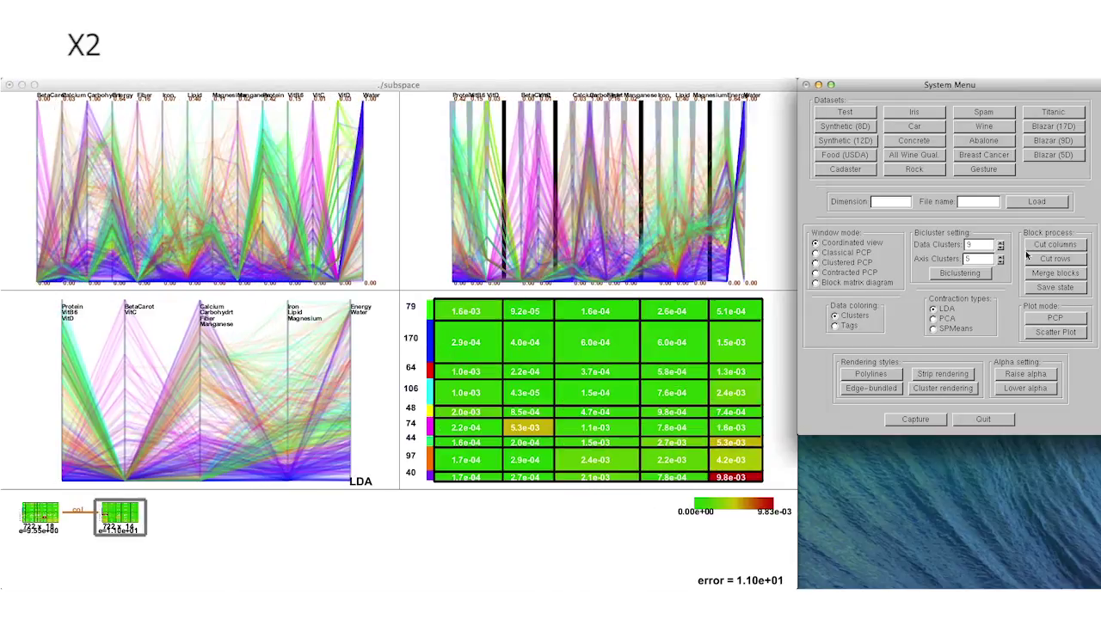
{"action": "double_click", "coordinate": [975, 258]}
{"action": "type", "text": "7"}
{"action": "left_click", "coordinate": [957, 274]}
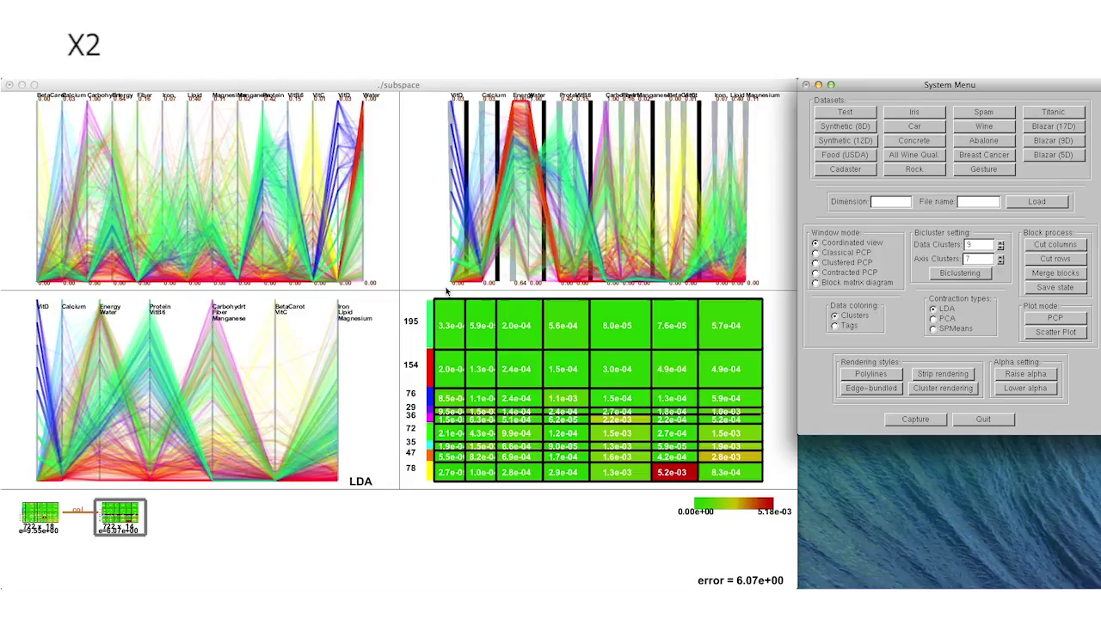
Cut the first two columns and the 29-item row, re-bicluster, then cut the rightmost column.
{"action": "left_click_drag", "start_coordinate": [431, 290], "coordinate": [506, 487]}
{"action": "left_click", "coordinate": [1054, 245]}
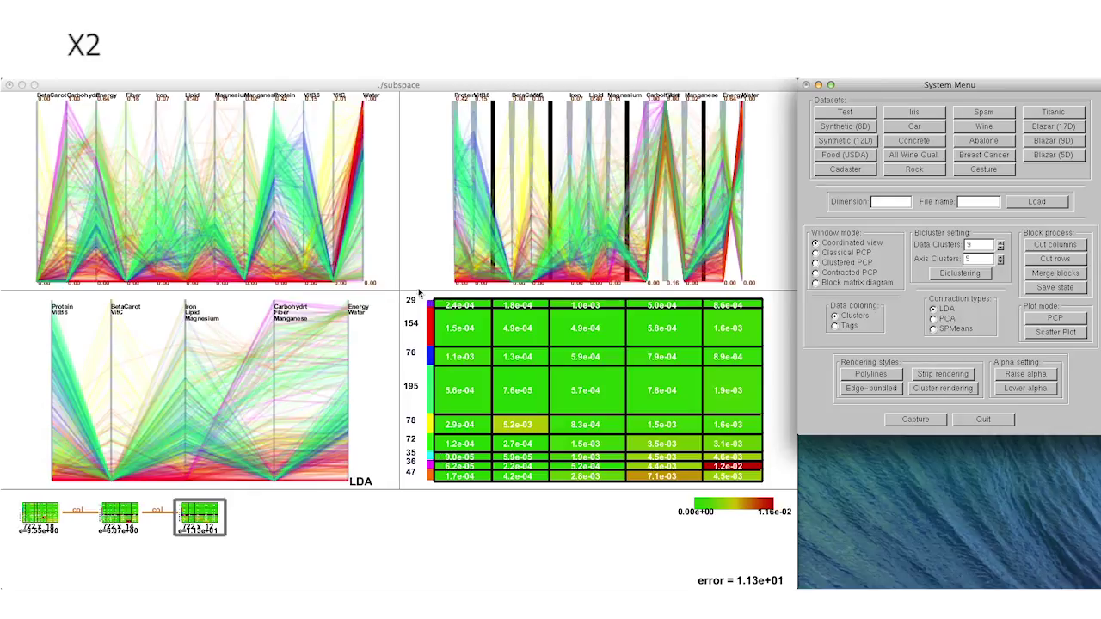
{"action": "left_click_drag", "start_coordinate": [419, 292], "coordinate": [772, 328]}
{"action": "left_click", "coordinate": [1056, 258]}
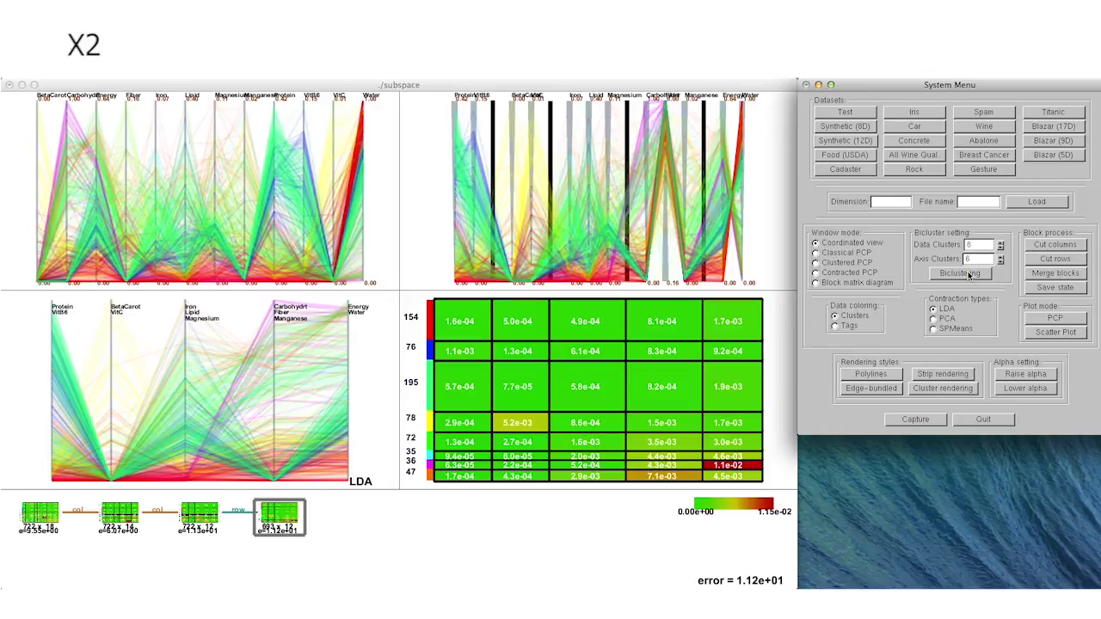
{"action": "left_click", "coordinate": [961, 274]}
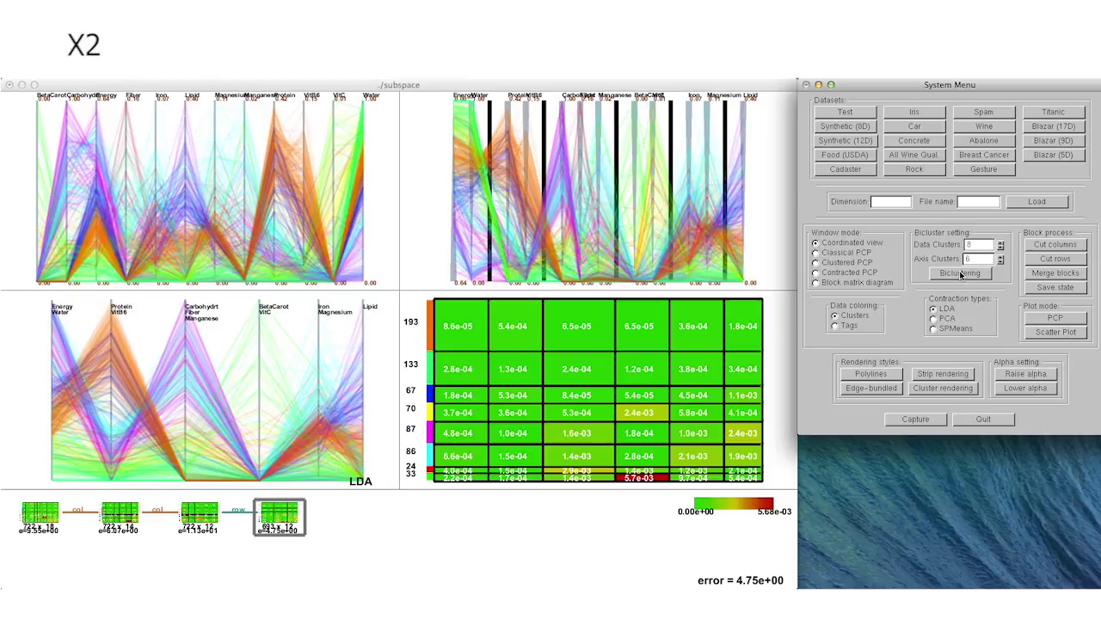
{"action": "left_click_drag", "start_coordinate": [711, 284], "coordinate": [779, 492]}
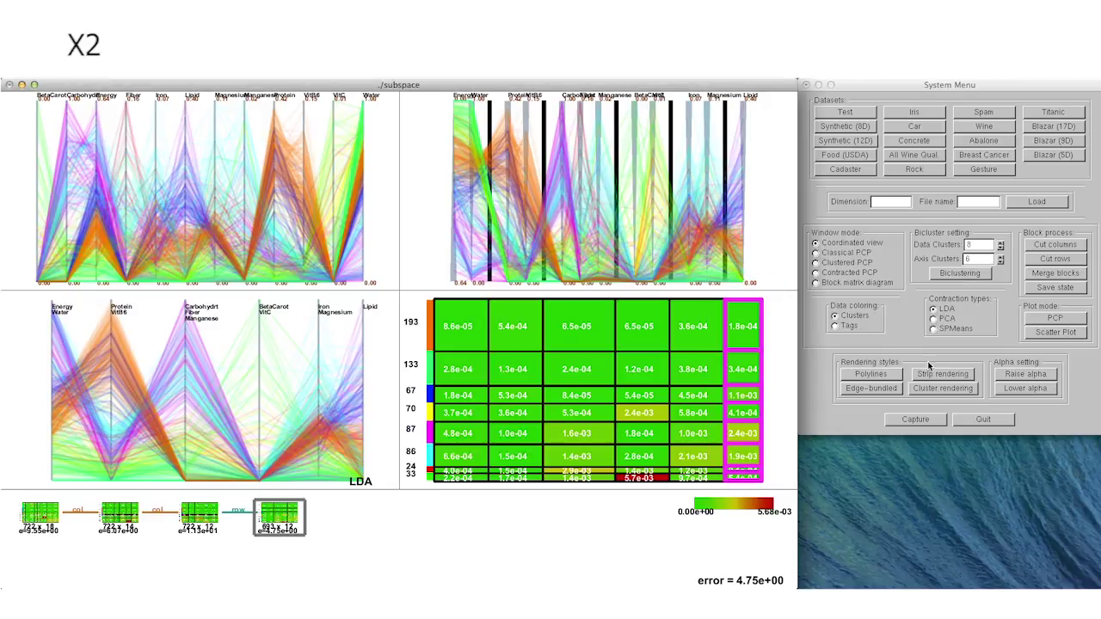
{"action": "left_click", "coordinate": [1055, 246]}
{"action": "left_click_drag", "start_coordinate": [416, 456], "coordinate": [783, 481]}
Cut the bottom row cluster and the first column, re-biclustering after each cut.
{"action": "left_click", "coordinate": [1055, 259]}
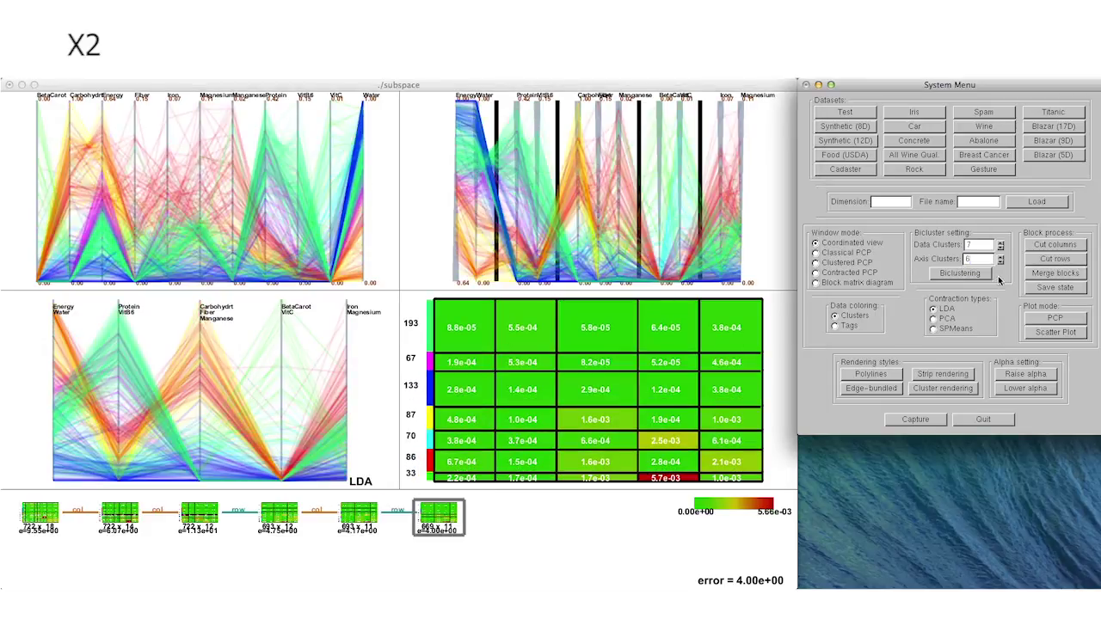
{"action": "left_click", "coordinate": [958, 273]}
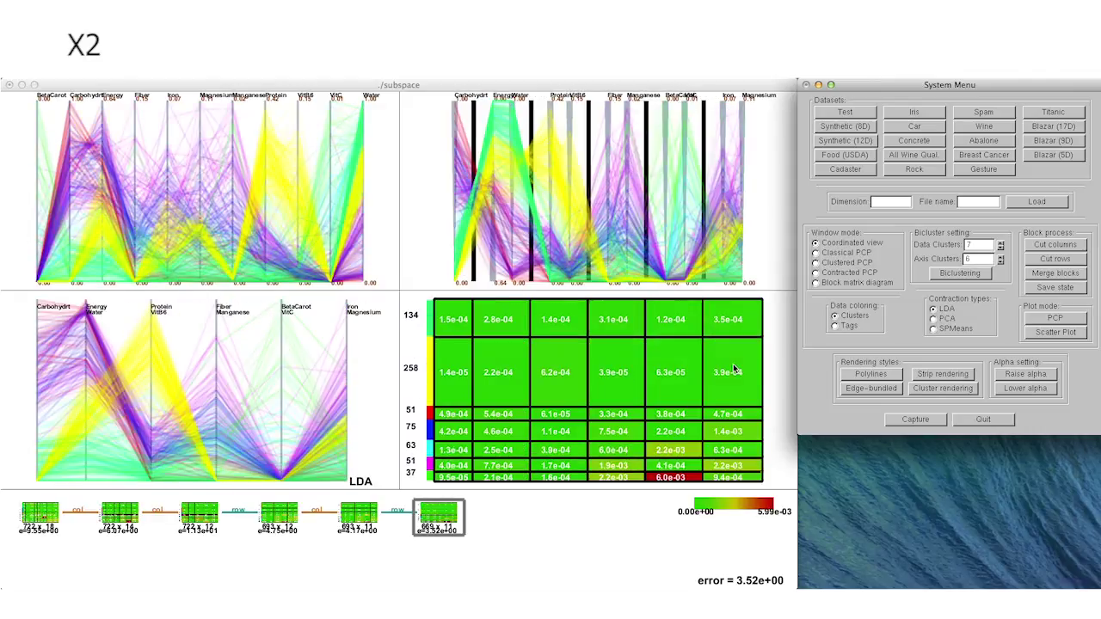
{"action": "left_click", "coordinate": [454, 332]}
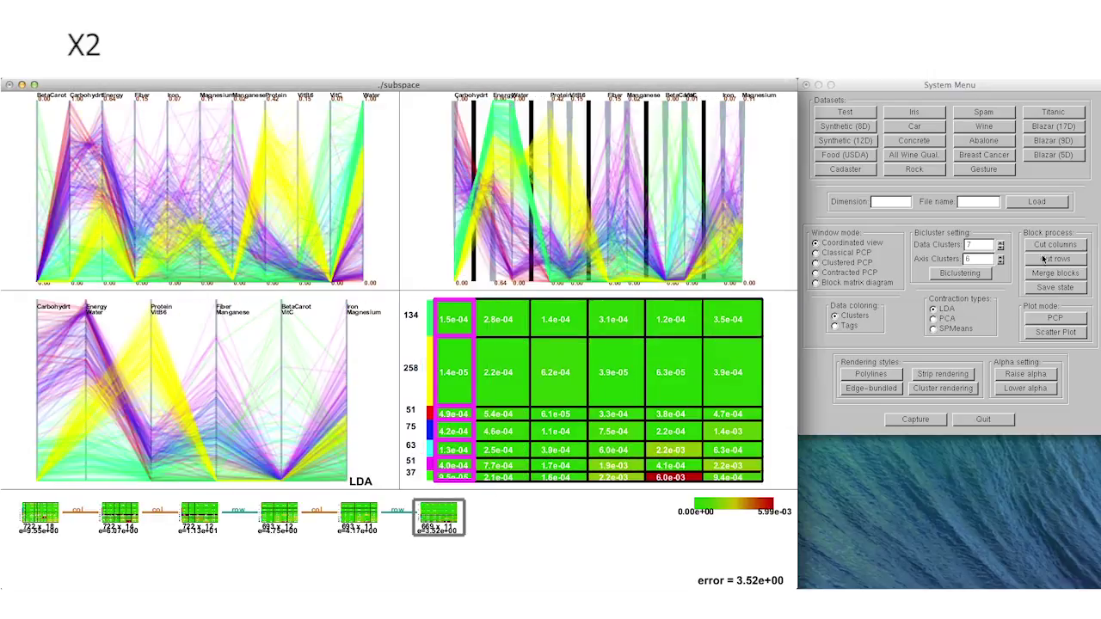
{"action": "left_click", "coordinate": [1075, 246]}
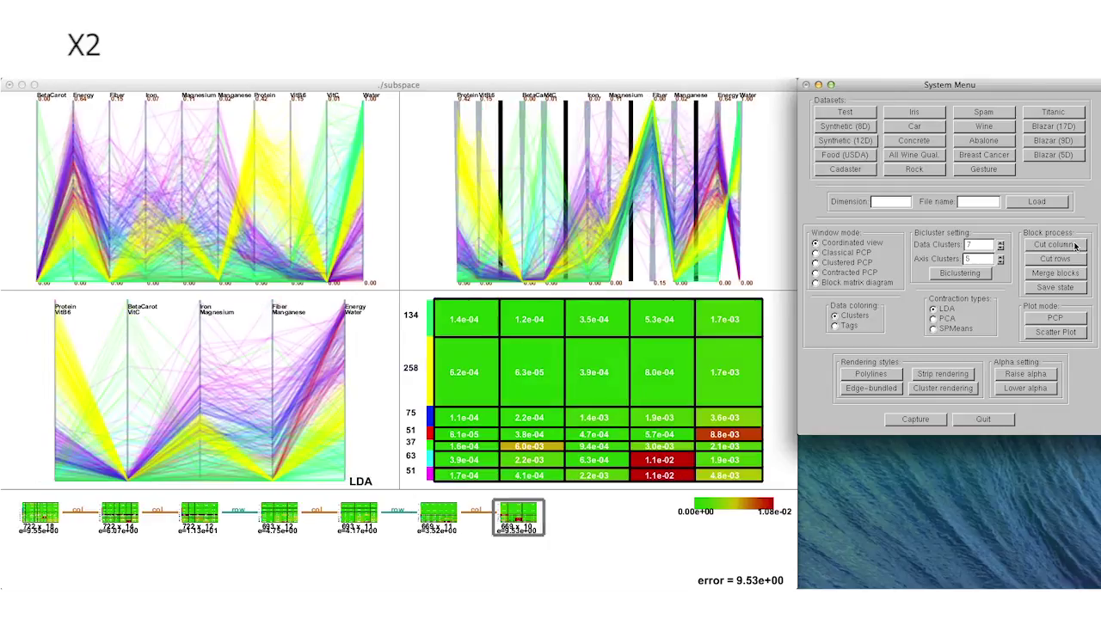
{"action": "left_click", "coordinate": [955, 275]}
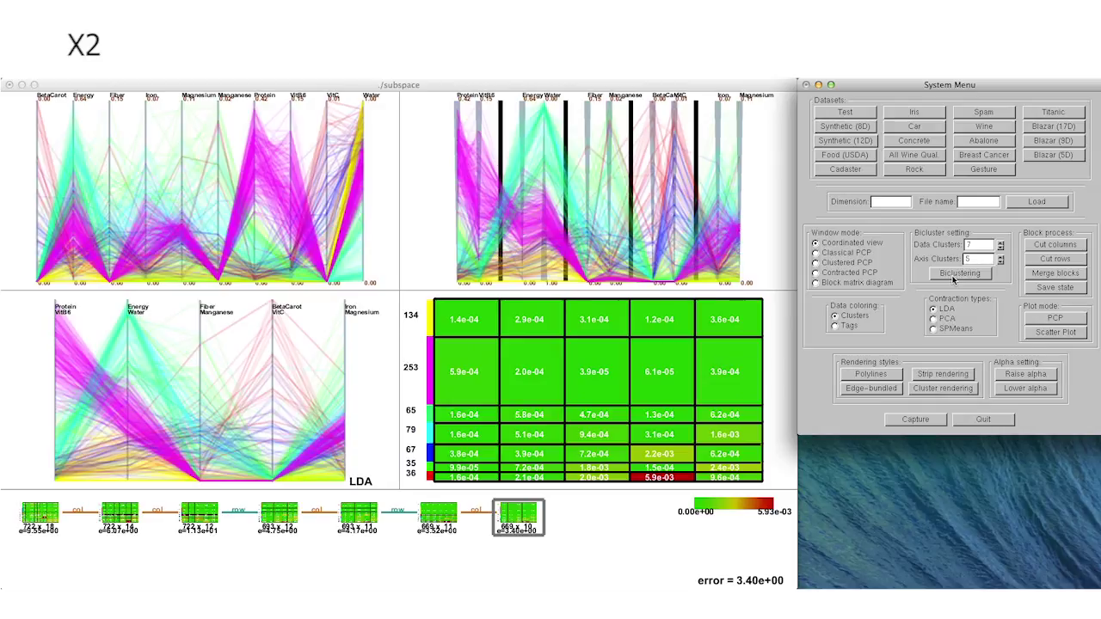
Cut the last column and select the two bottom row clusters.
{"action": "left_click", "coordinate": [723, 362]}
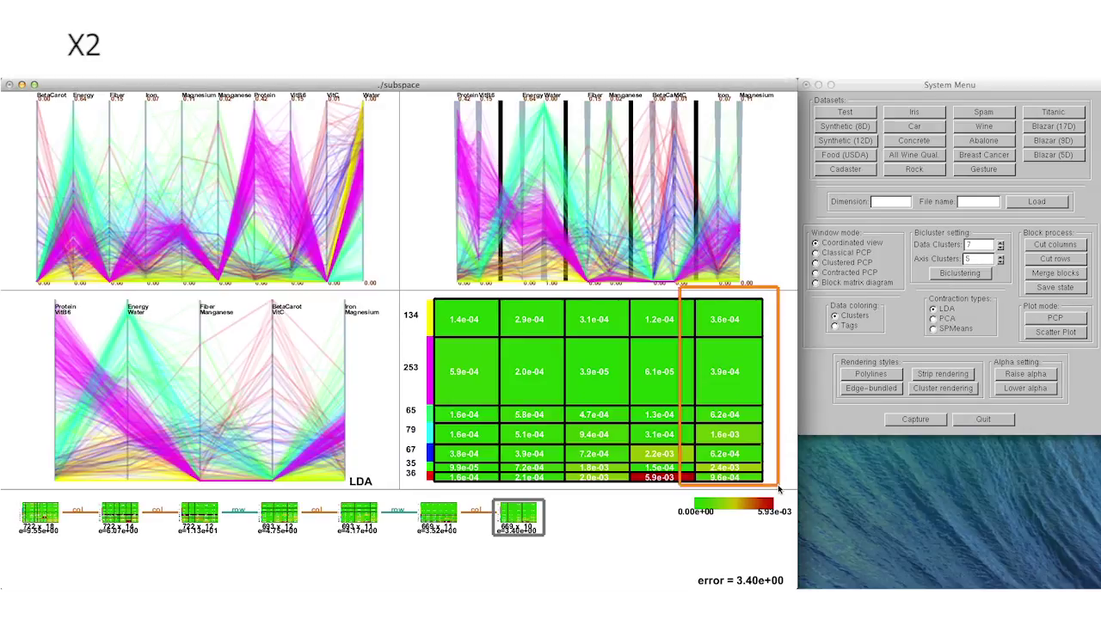
{"action": "left_click", "coordinate": [1057, 246]}
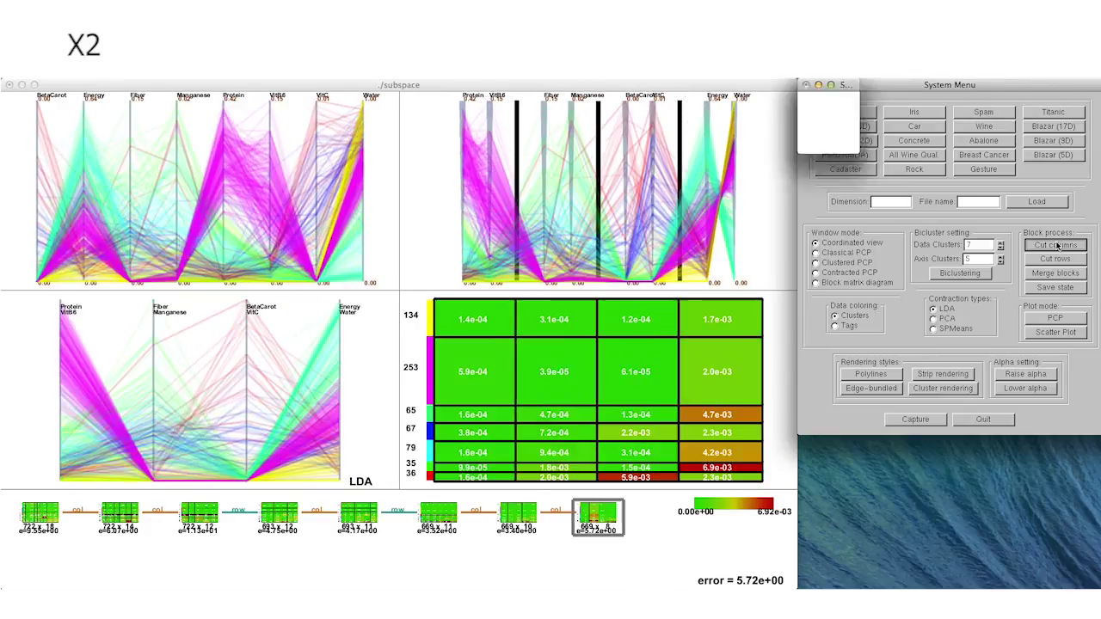
{"action": "left_click", "coordinate": [427, 465]}
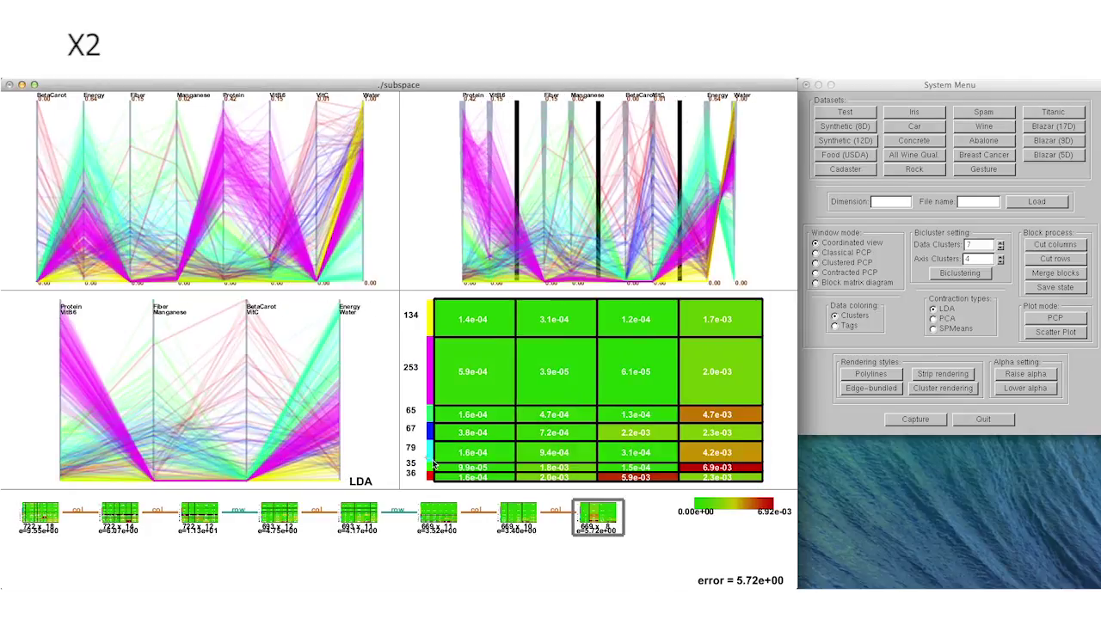
Cut the two bottom row clusters and re-bicluster with 5 axis clusters.
{"action": "left_click", "coordinate": [1074, 260]}
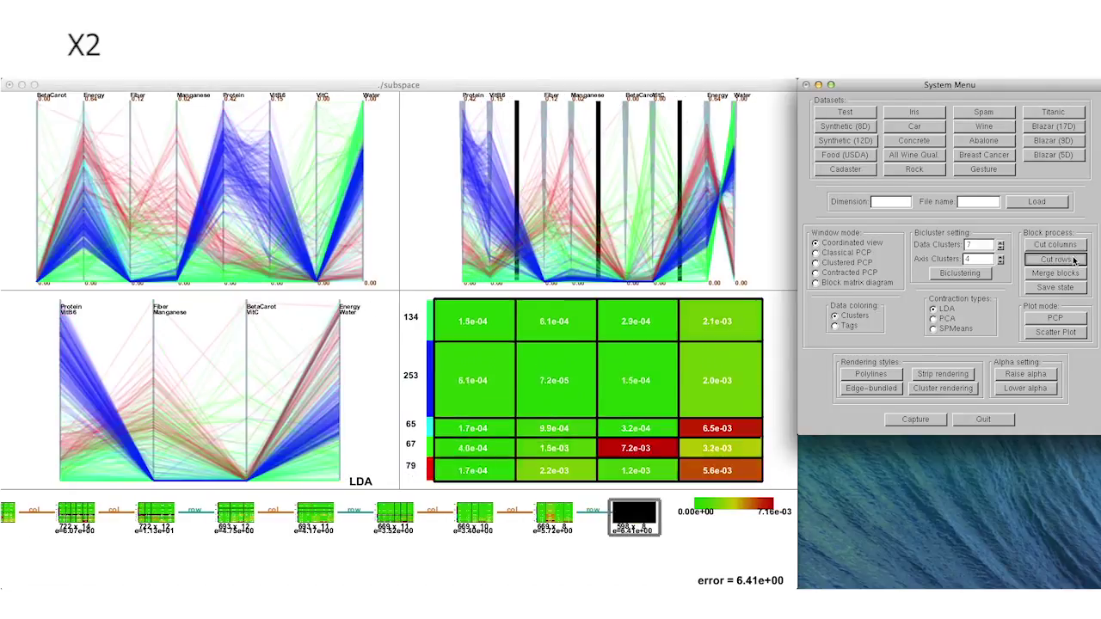
{"action": "left_click", "coordinate": [964, 260]}
{"action": "type", "text": "5"}
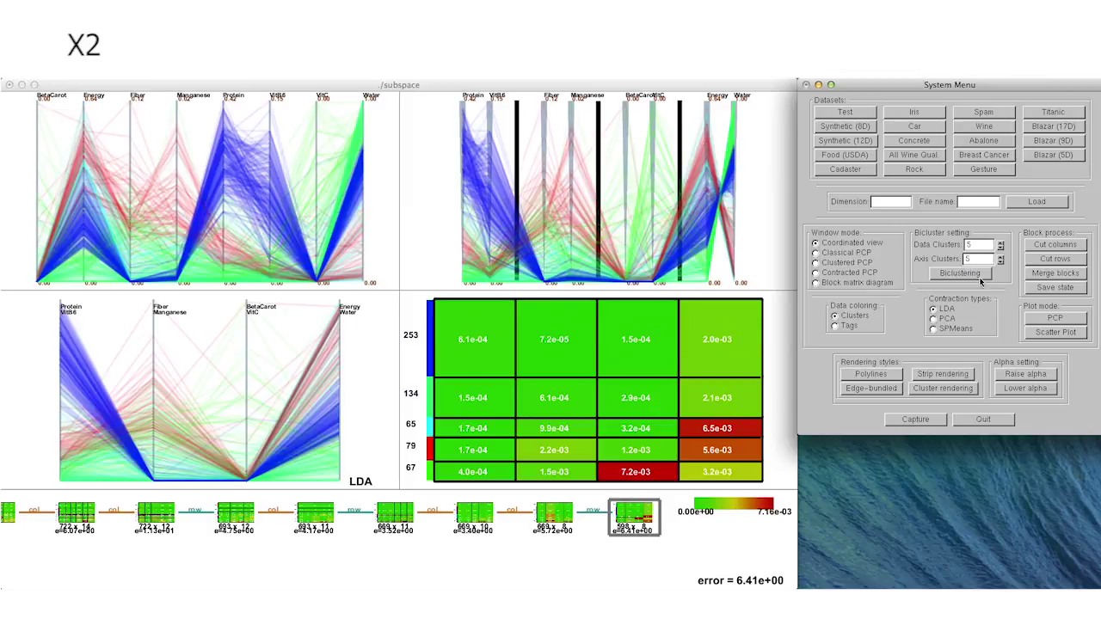
{"action": "left_click", "coordinate": [961, 273]}
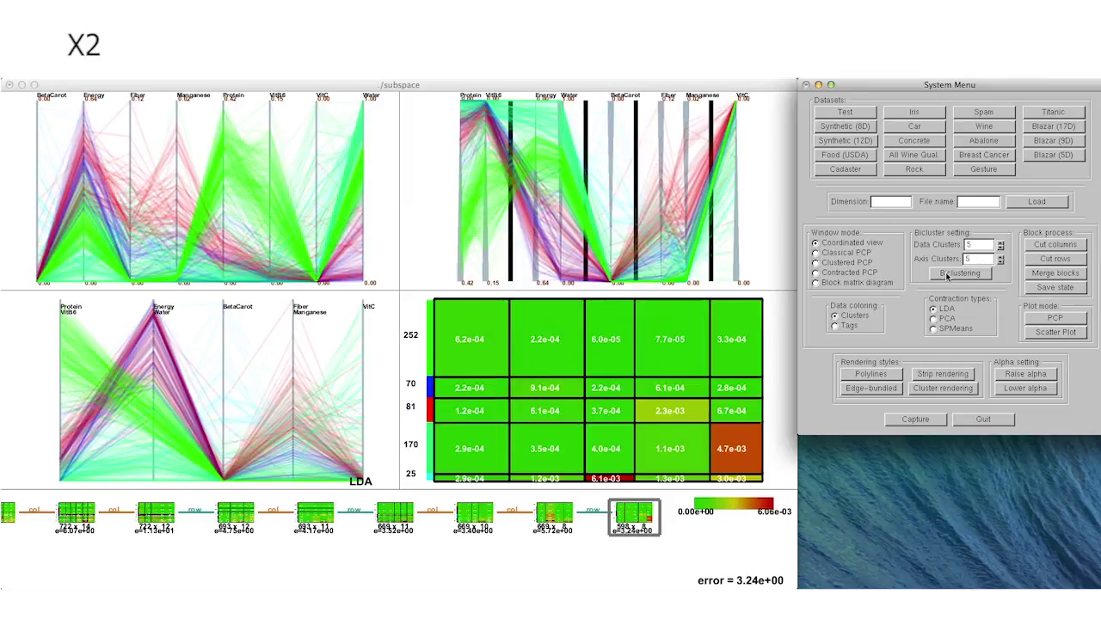
Move the 6.0e-05 column right, cut the two rightmost columns and the 25-row cluster, then re-bicluster.
{"action": "left_click_drag", "start_coordinate": [606, 327], "coordinate": [672, 331]}
{"action": "left_click_drag", "start_coordinate": [772, 483], "coordinate": [771, 483]}
{"action": "left_click", "coordinate": [1055, 245]}
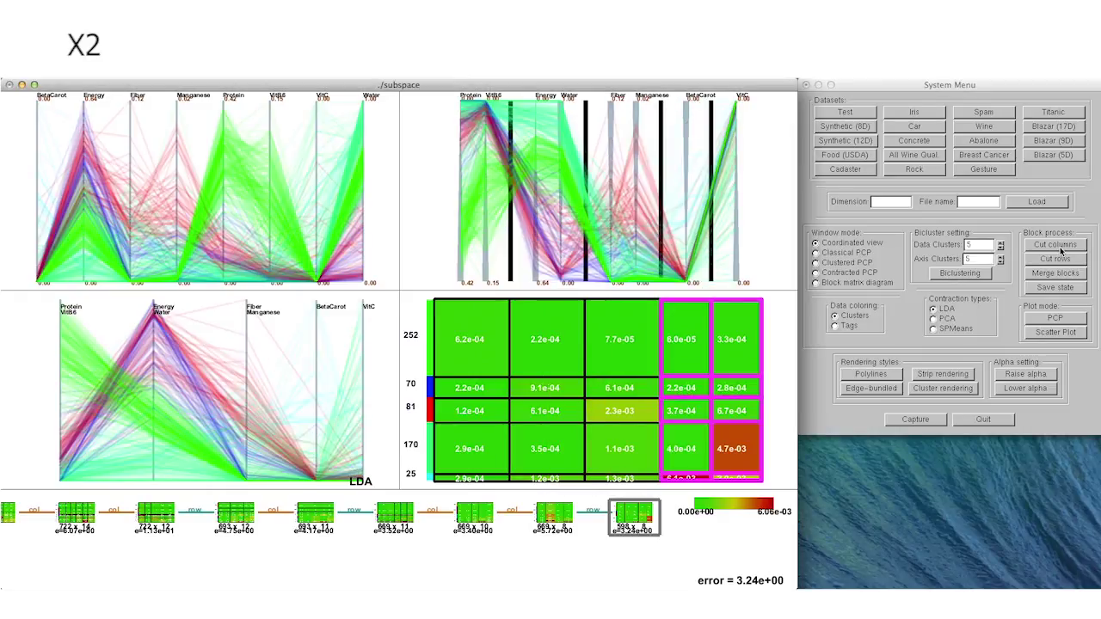
{"action": "left_click_drag", "start_coordinate": [435, 472], "coordinate": [796, 496]}
{"action": "left_click", "coordinate": [1066, 260]}
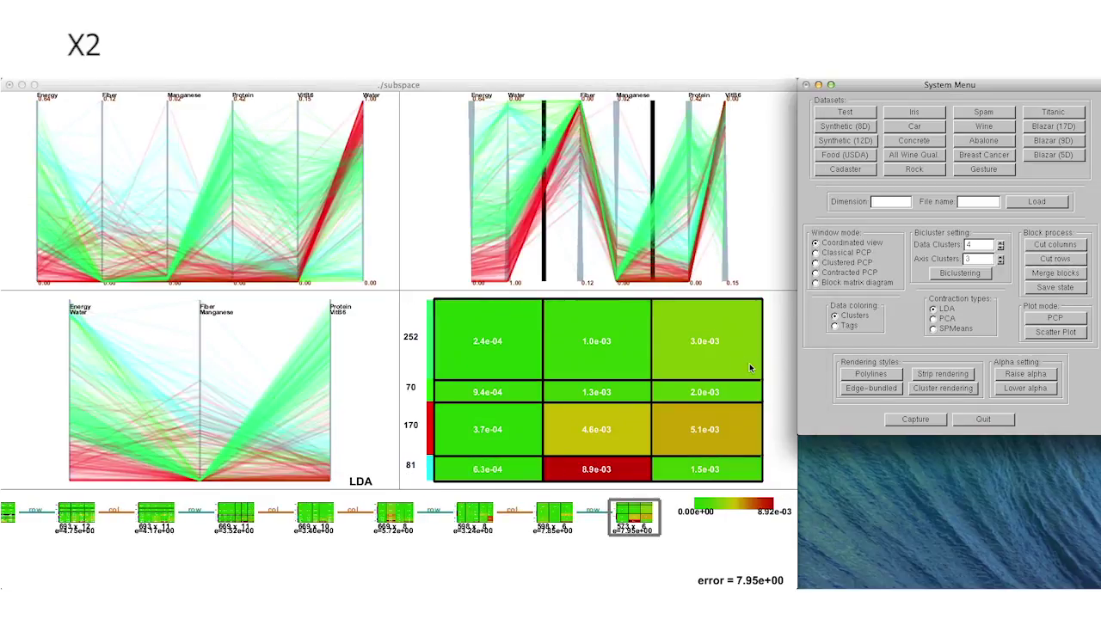
{"action": "left_click", "coordinate": [960, 273]}
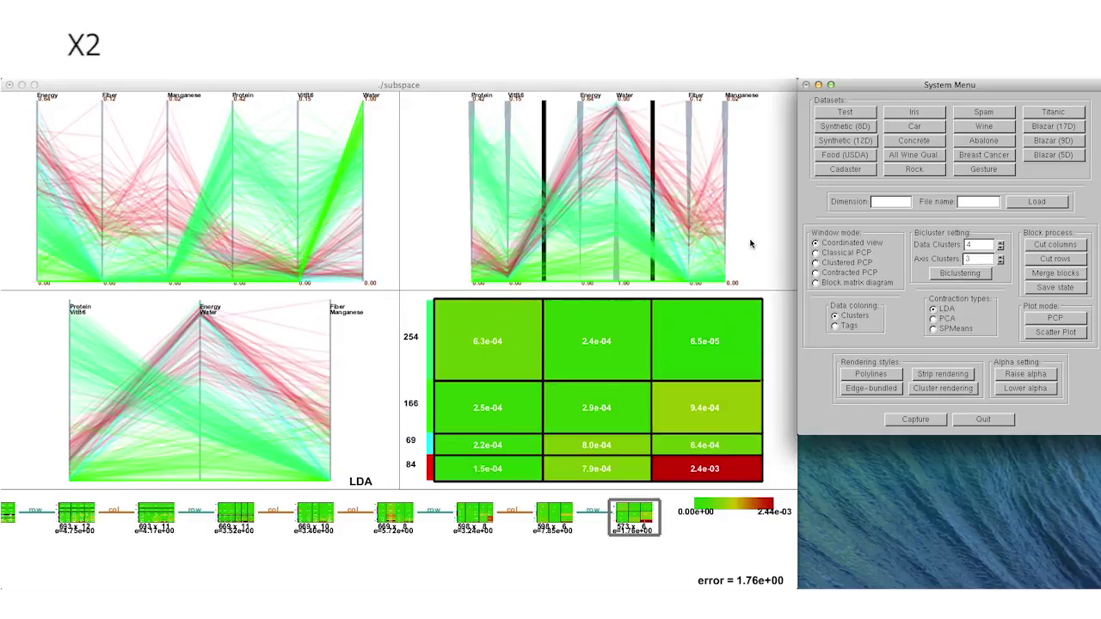
Cut the rightmost column and merge bottom rows 84 and 69 into one.
{"action": "left_click_drag", "start_coordinate": [645, 280], "coordinate": [778, 497]}
{"action": "left_click", "coordinate": [1061, 246]}
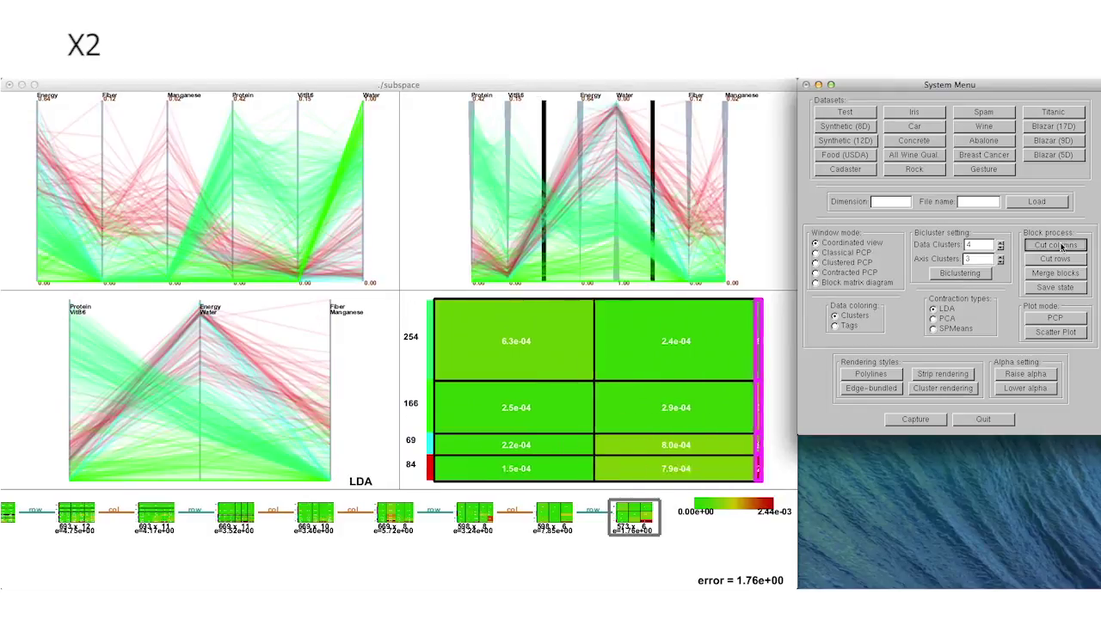
{"action": "left_click_drag", "start_coordinate": [436, 421], "coordinate": [608, 487]}
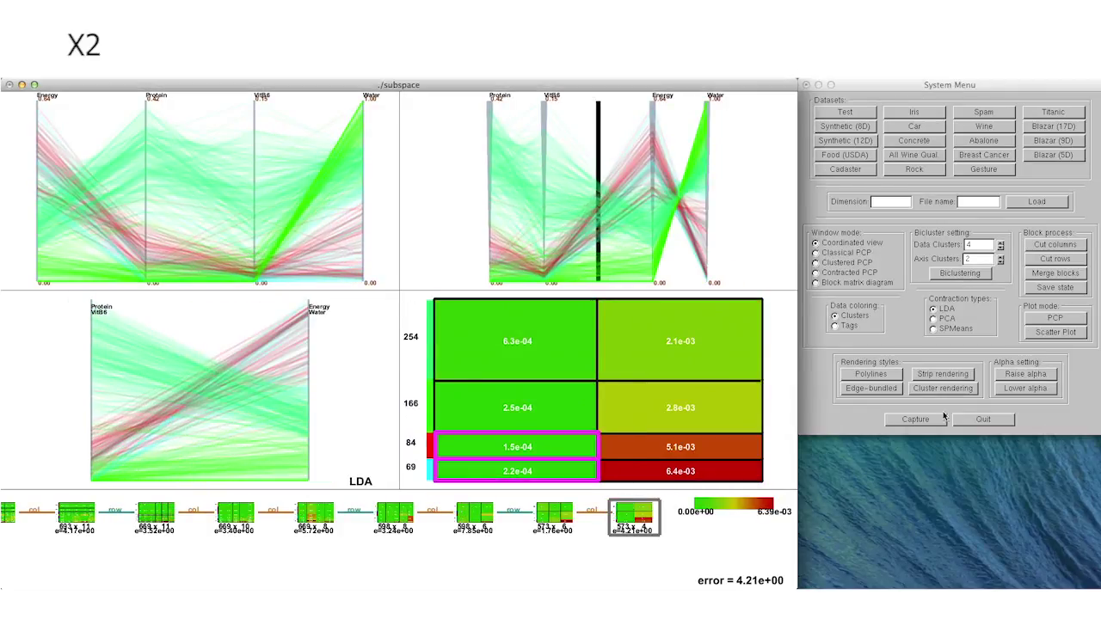
{"action": "left_click", "coordinate": [1073, 274]}
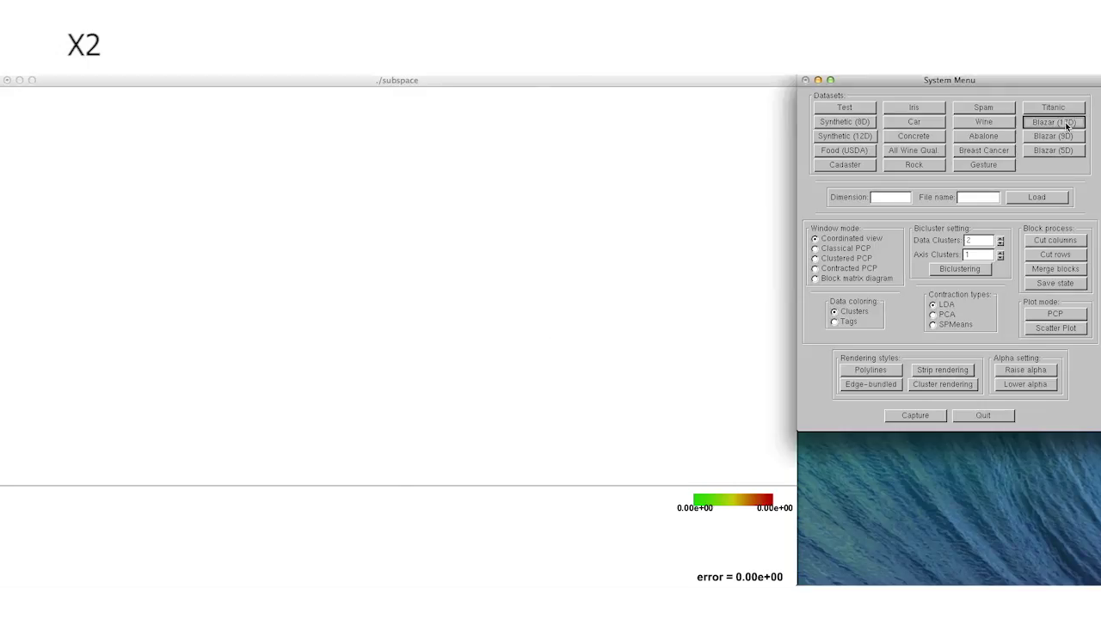
Bicluster the Blazar data into six clusters, then cut the two rightmost columns.
{"action": "type", "text": "6"}
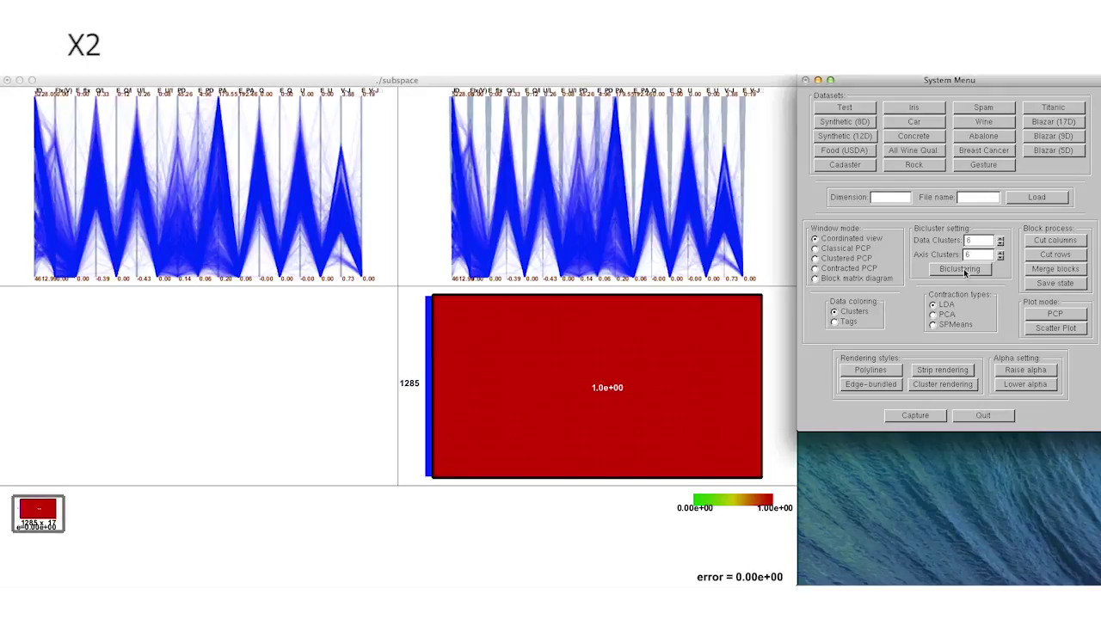
{"action": "left_click", "coordinate": [962, 269]}
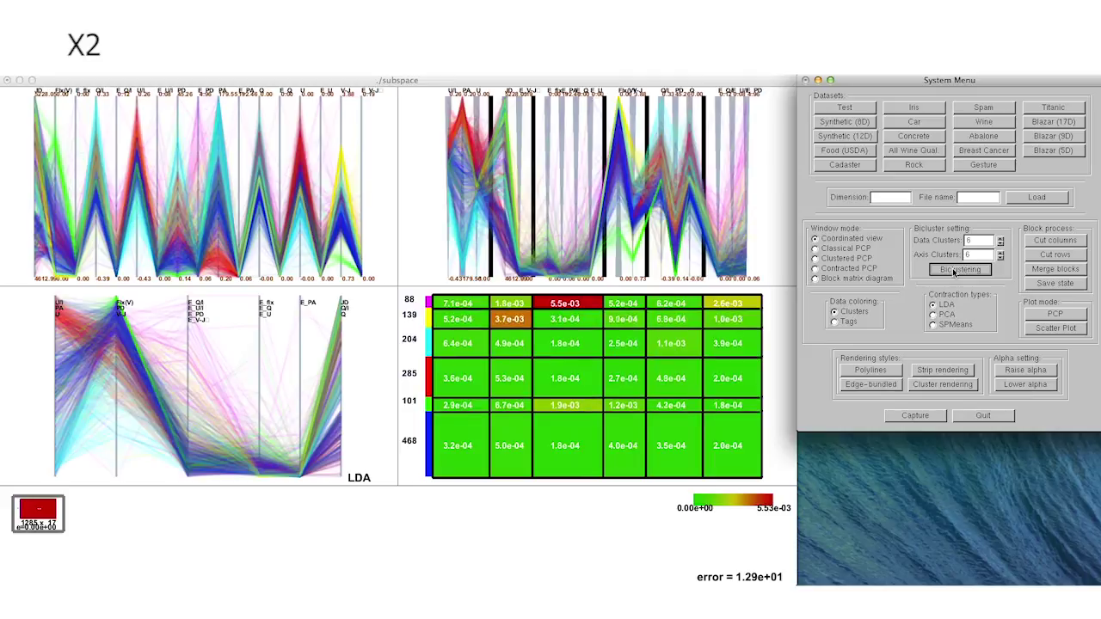
{"action": "left_click_drag", "start_coordinate": [663, 295], "coordinate": [769, 490]}
{"action": "left_click", "coordinate": [1067, 243]}
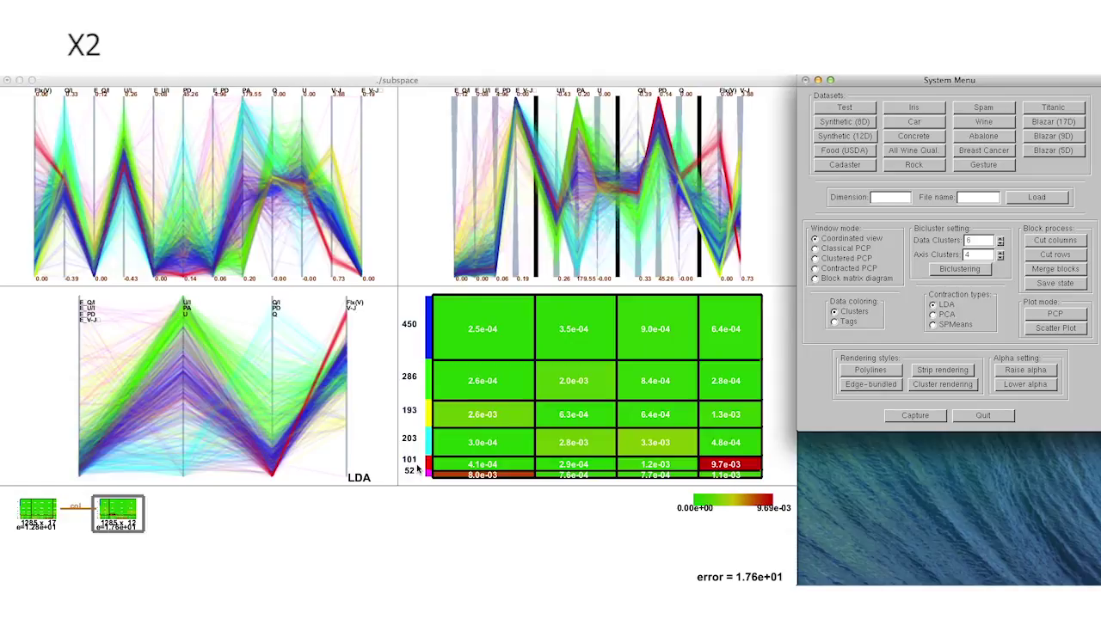
Re-run biclustering on the remaining four columns several times and select the fourth column.
{"action": "left_click", "coordinate": [959, 270]}
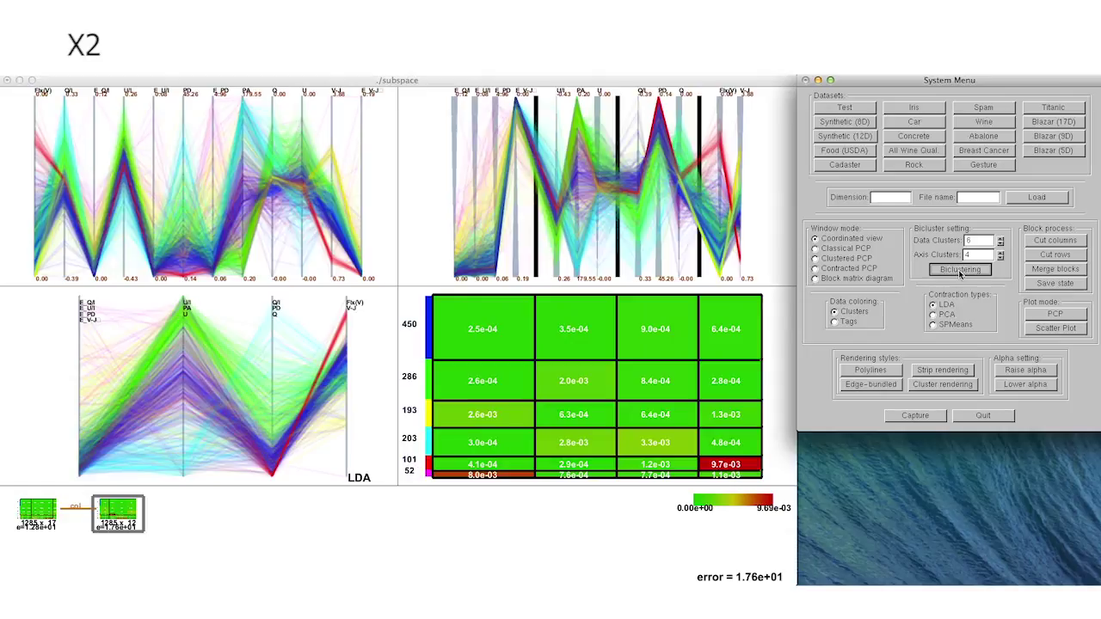
{"action": "left_click", "coordinate": [960, 270]}
{"action": "left_click", "coordinate": [960, 271]}
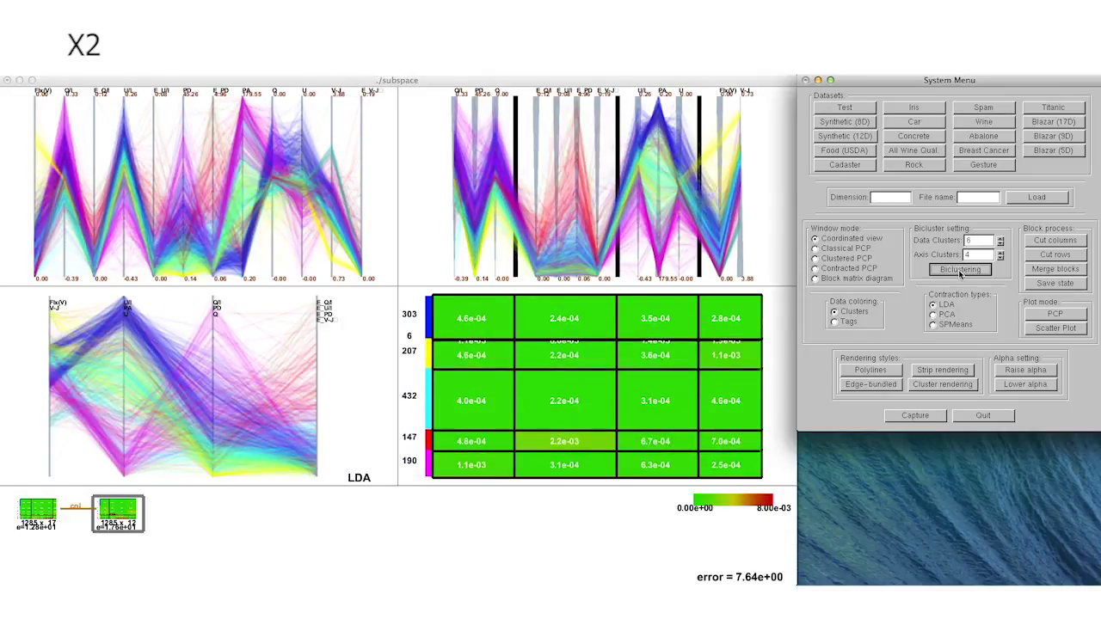
{"action": "left_click", "coordinate": [960, 270]}
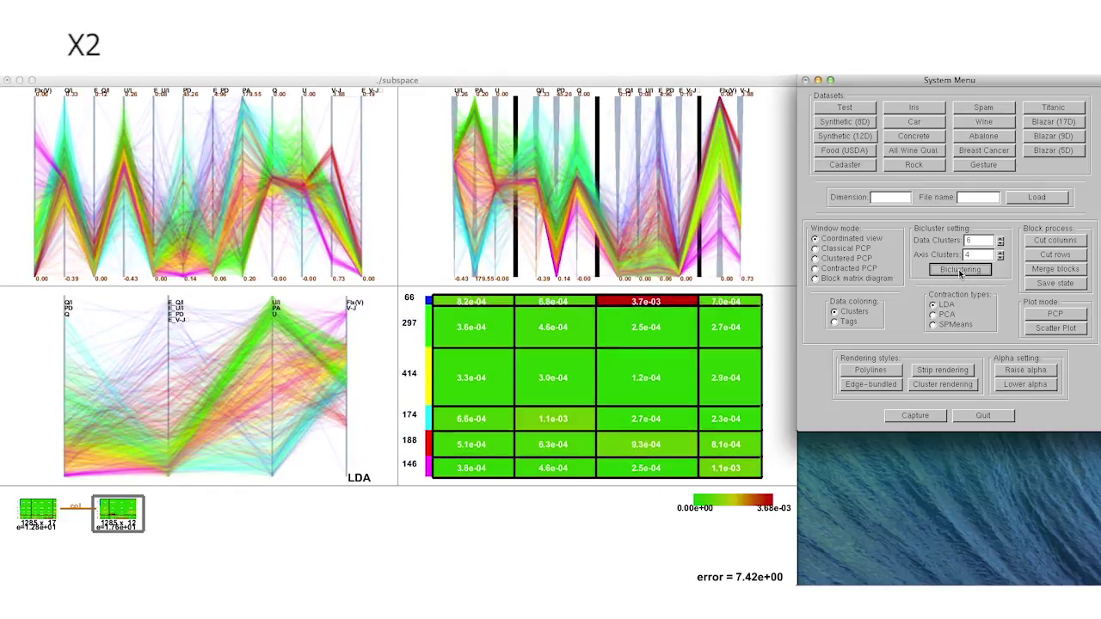
{"action": "left_click", "coordinate": [960, 270]}
{"action": "left_click_drag", "start_coordinate": [654, 291], "coordinate": [776, 486]}
Cut the fourth column and re-run biclustering repeatedly on the three remaining columns.
{"action": "left_click", "coordinate": [1047, 242]}
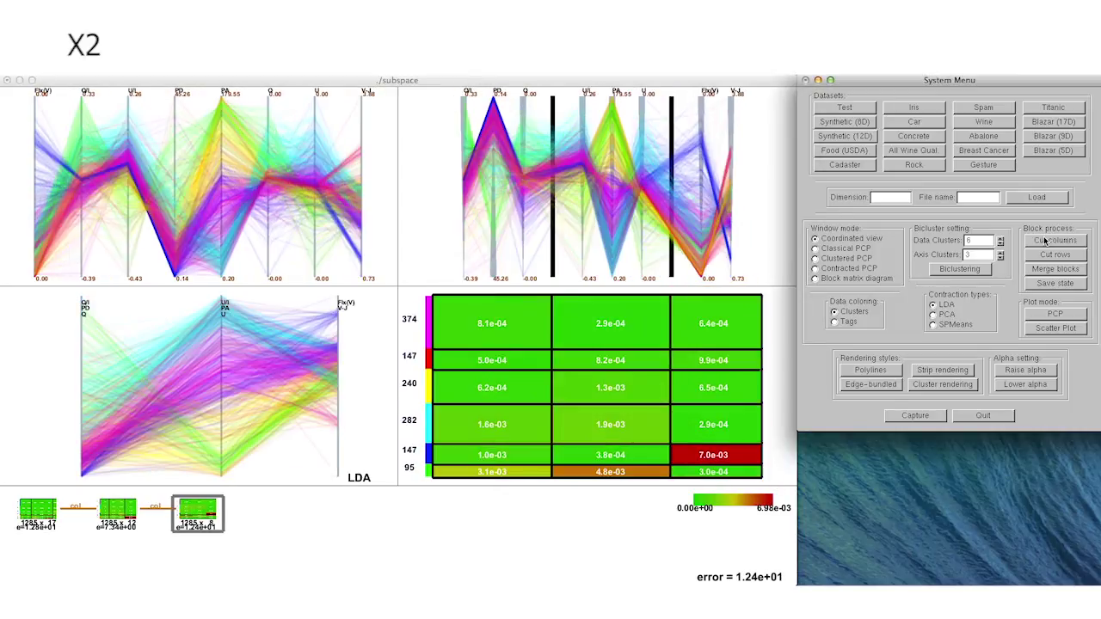
{"action": "left_click", "coordinate": [973, 272]}
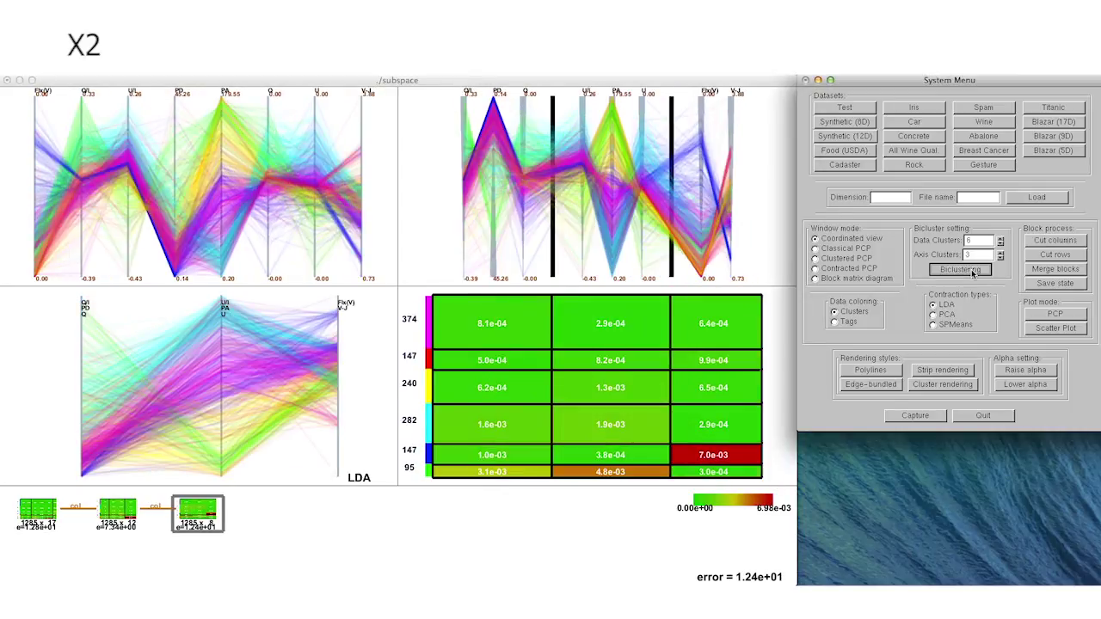
{"action": "left_click", "coordinate": [972, 272]}
{"action": "left_click", "coordinate": [972, 272]}
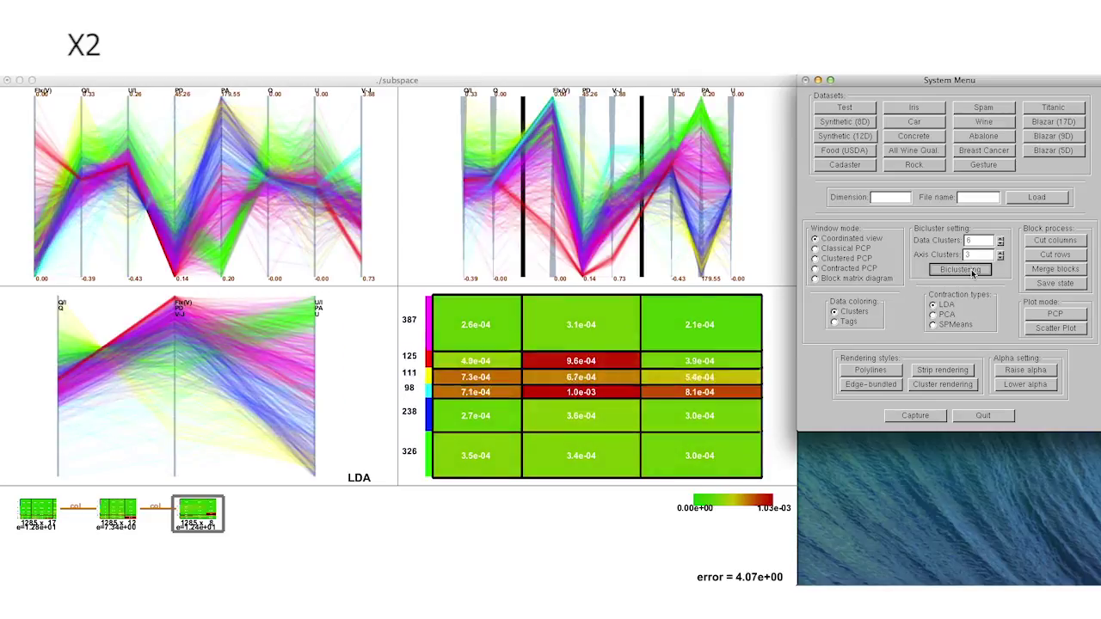
{"action": "left_click", "coordinate": [973, 272]}
{"action": "left_click", "coordinate": [972, 272]}
{"action": "left_click", "coordinate": [972, 272]}
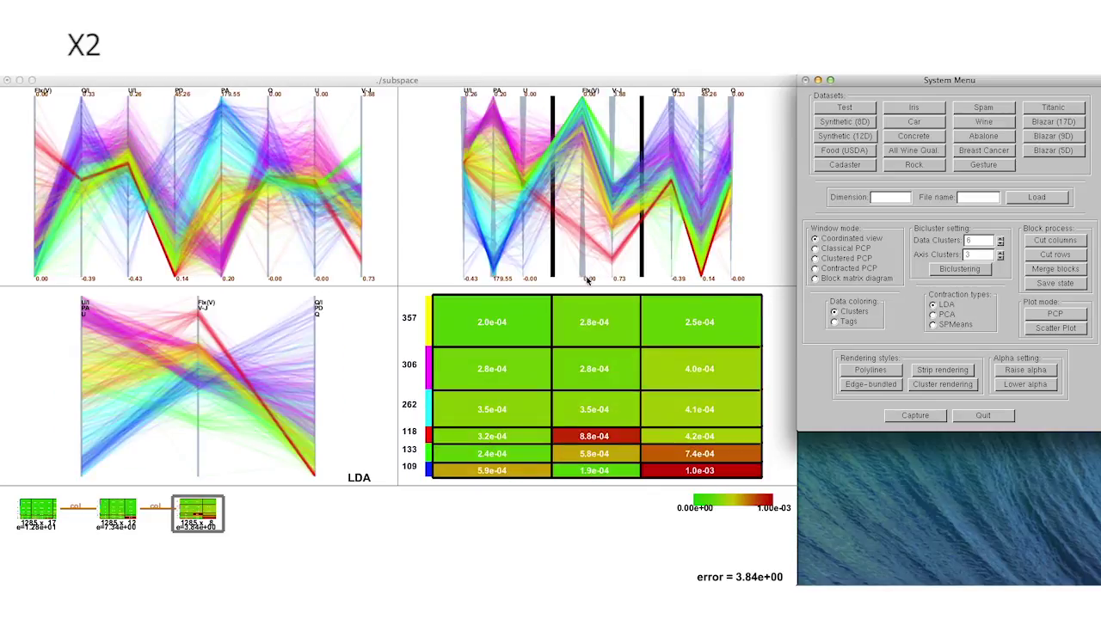
Cut the middle column, lower Data Clusters to 3, and re-run biclustering.
{"action": "left_click_drag", "start_coordinate": [551, 290], "coordinate": [654, 491]}
{"action": "left_click", "coordinate": [1055, 241]}
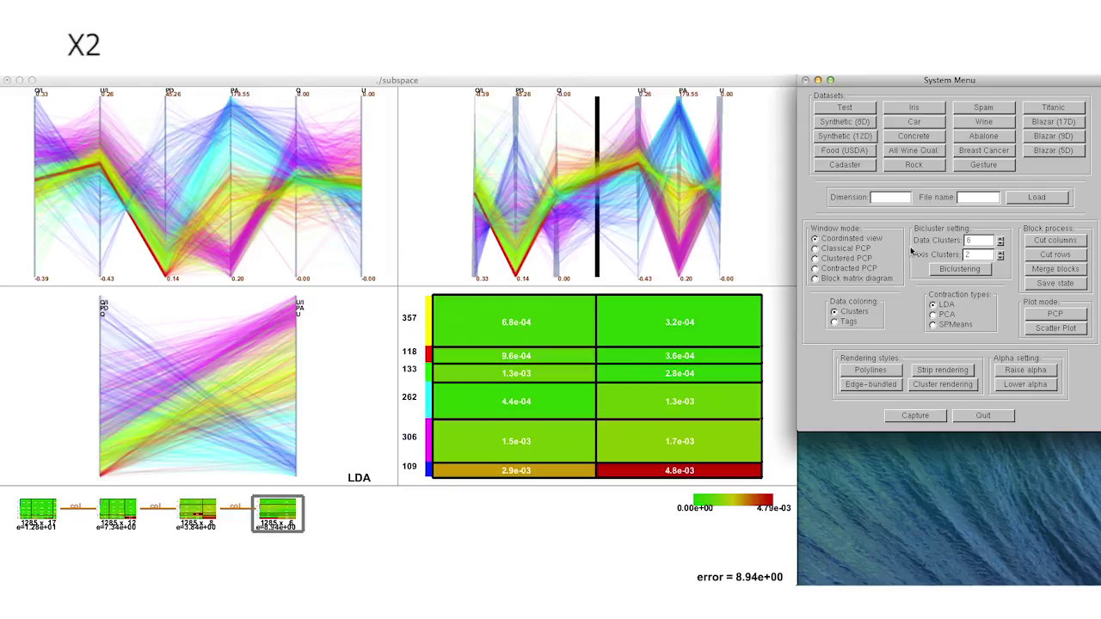
{"action": "left_click", "coordinate": [1001, 244]}
{"action": "left_click", "coordinate": [1001, 244]}
{"action": "left_click", "coordinate": [983, 273]}
{"action": "left_click", "coordinate": [983, 271]}
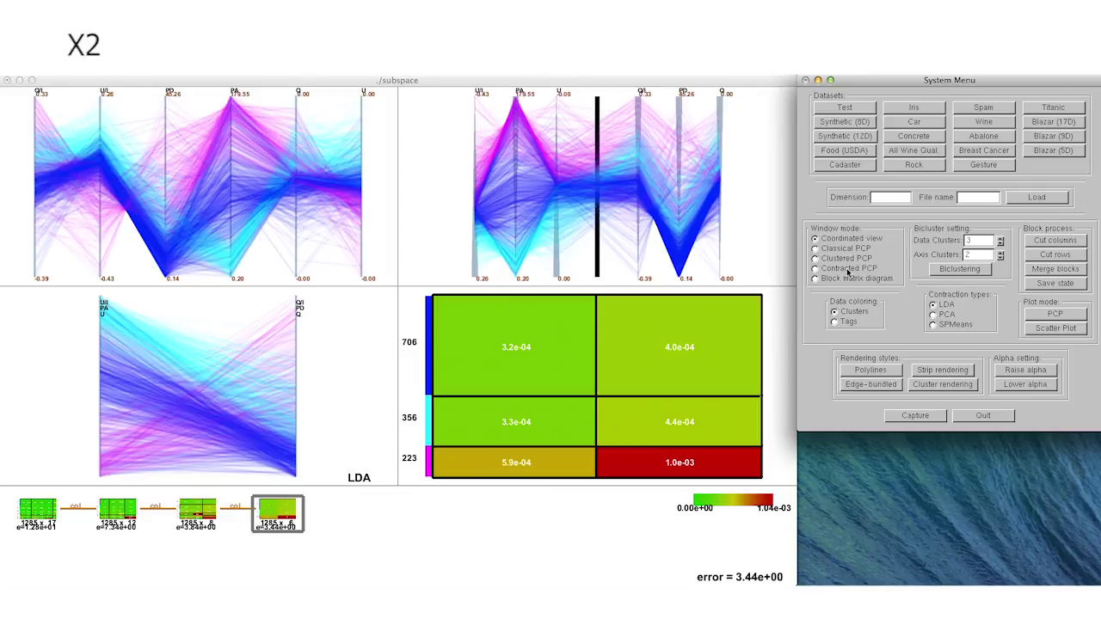
Show the Blazar result as a contracted PCP with edge-bundled, more opaque lines.
{"action": "left_click", "coordinate": [815, 268]}
{"action": "left_click", "coordinate": [893, 386]}
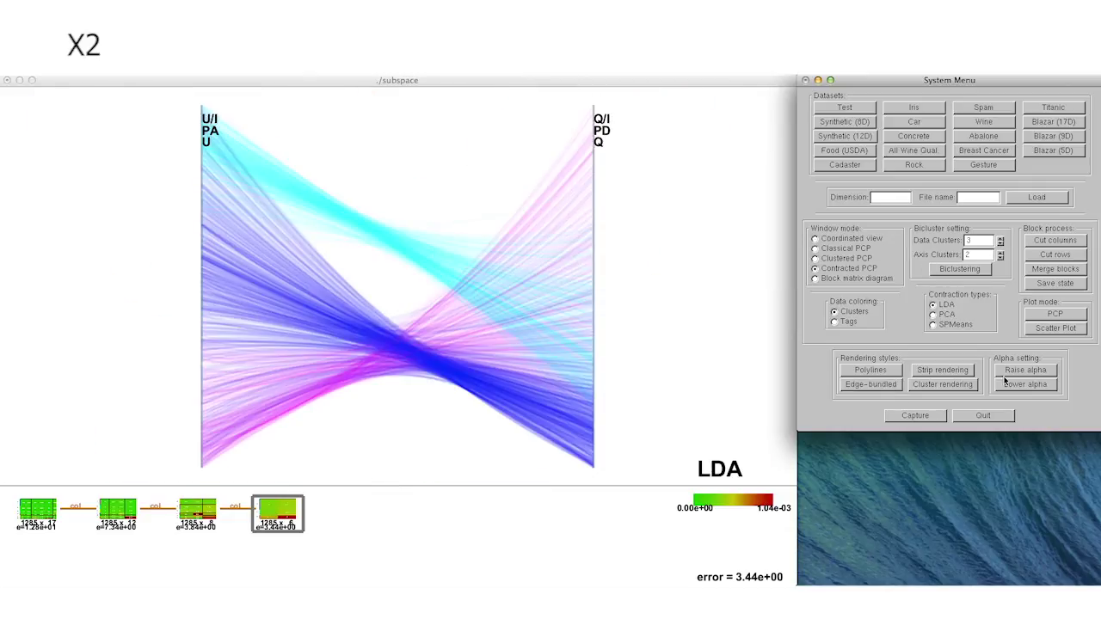
{"action": "left_click", "coordinate": [1015, 372]}
Render clusters as opaque curved strips, then display the result as a scatter plot.
{"action": "left_click", "coordinate": [934, 387]}
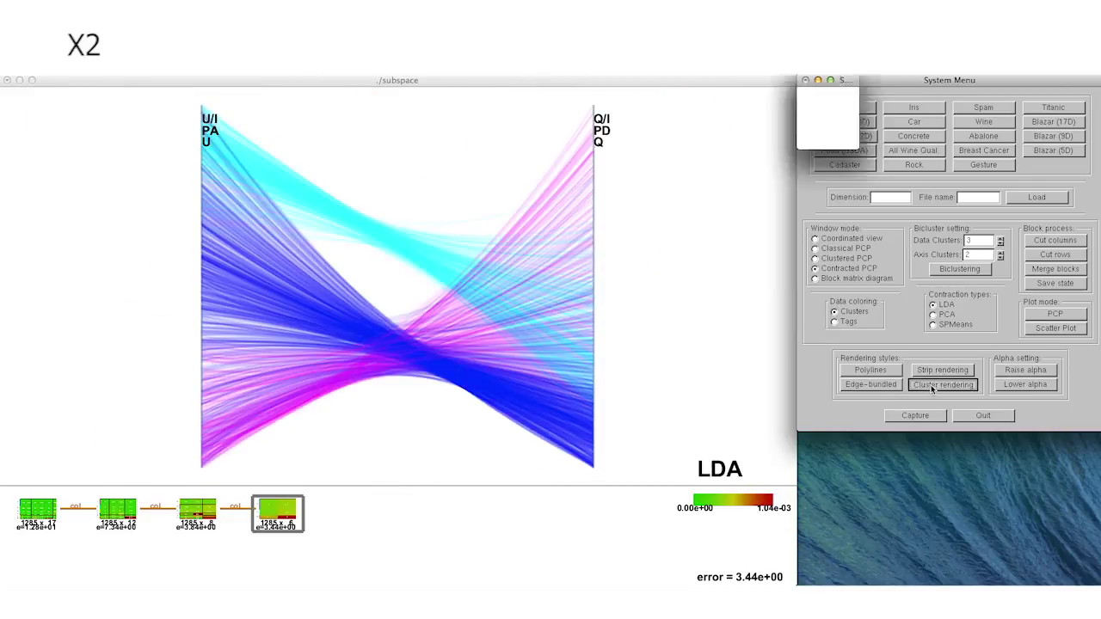
{"action": "left_click", "coordinate": [1039, 369]}
{"action": "left_click", "coordinate": [960, 371]}
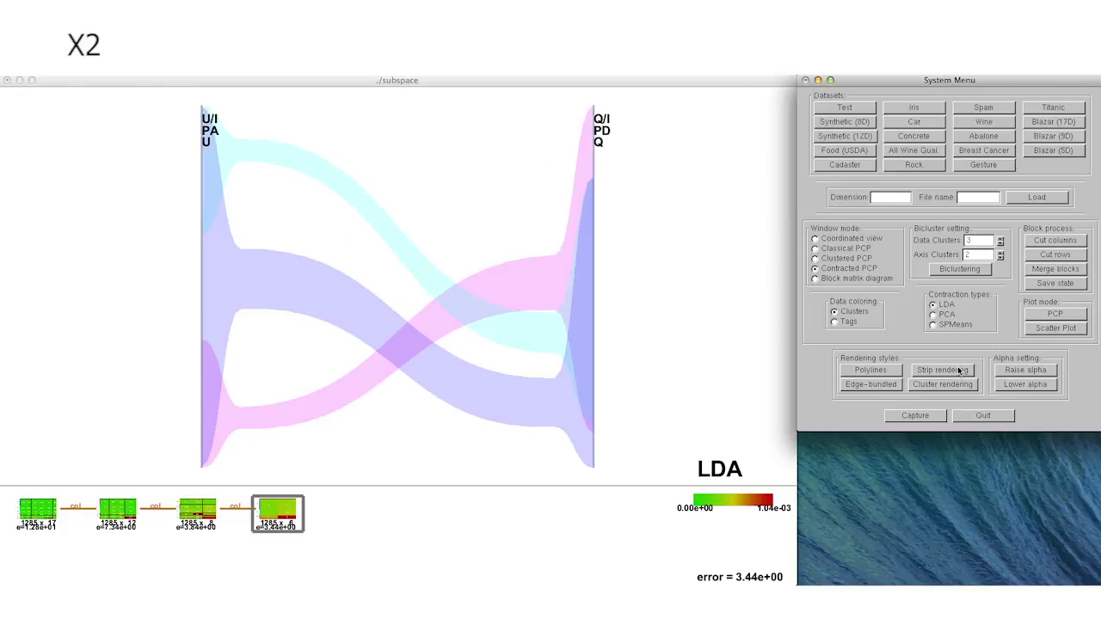
{"action": "left_click", "coordinate": [1060, 329]}
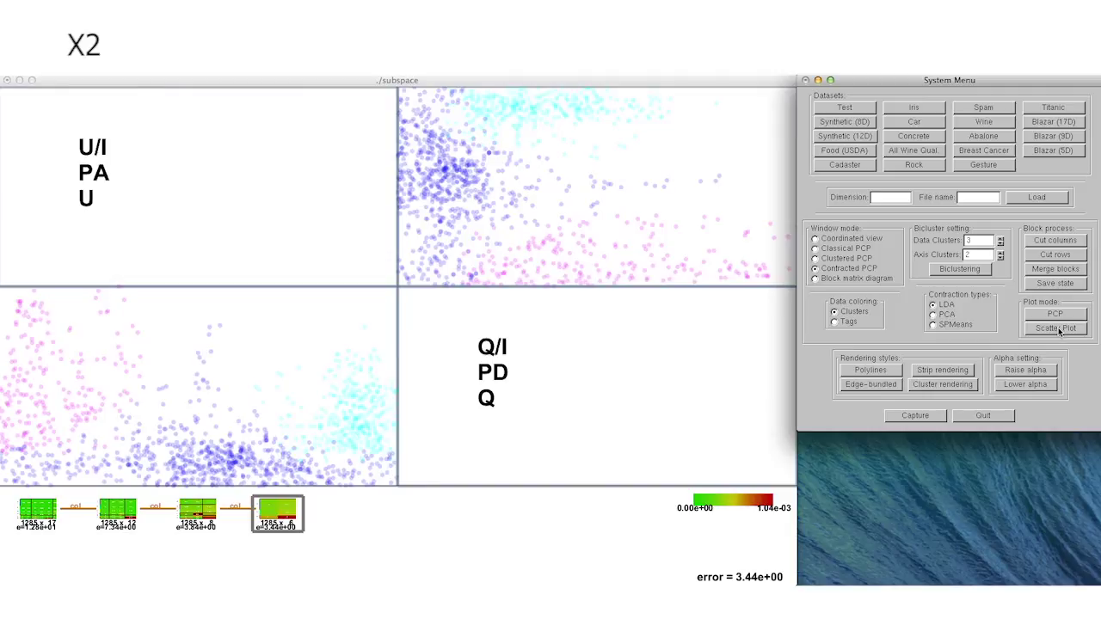